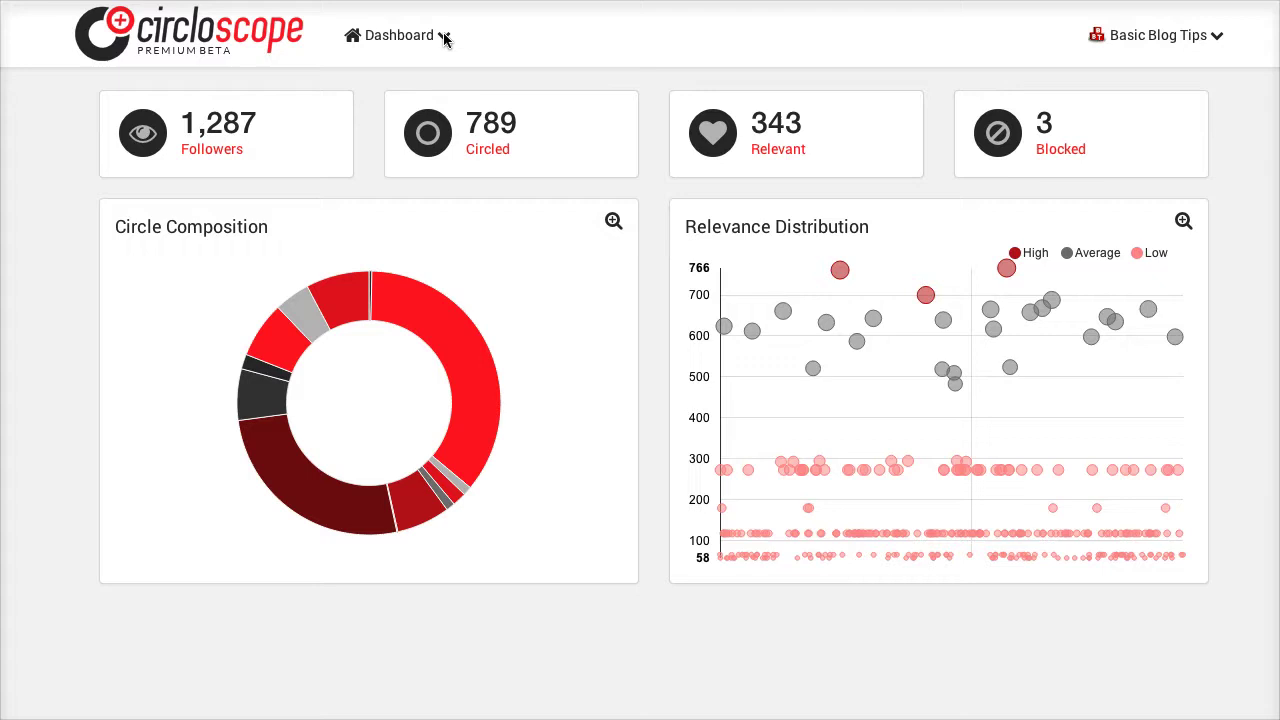
Browse the Dashboard filter categories: My Circles, Relationships, Follower Count, Inactives and Events
{"action": "left_click", "coordinate": [445, 38]}
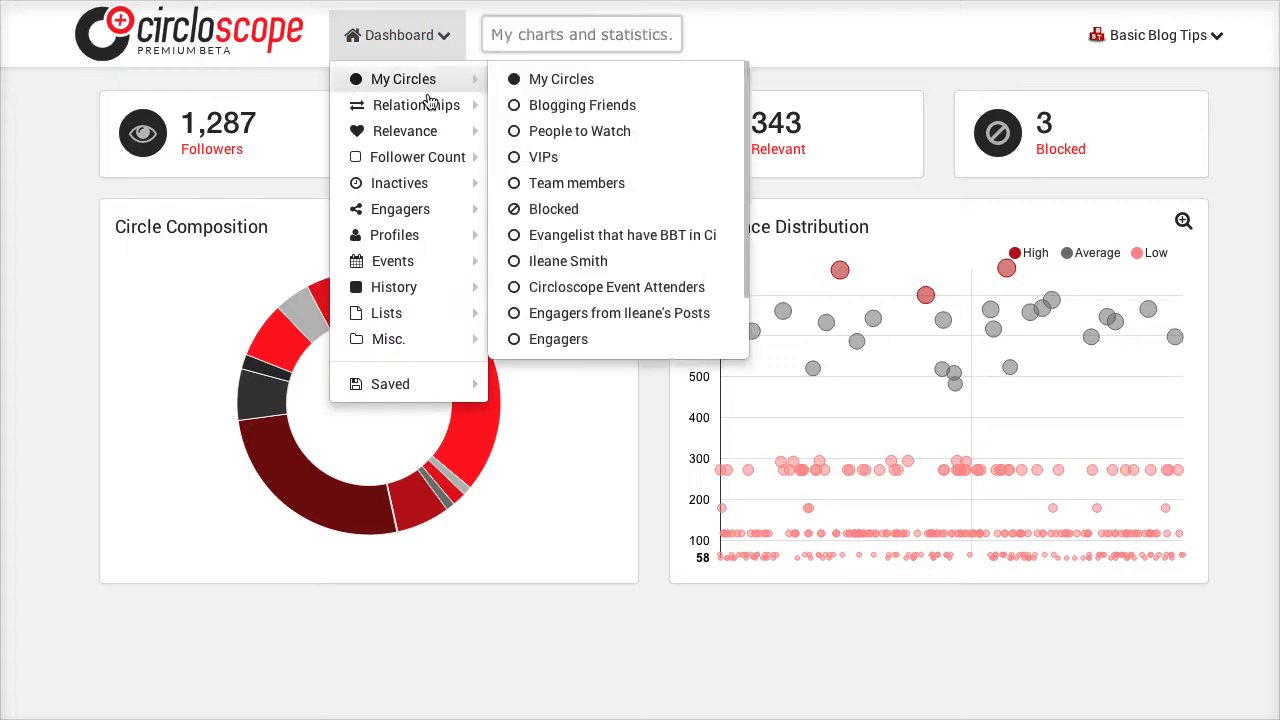
{"action": "mouse_move", "coordinate": [425, 130]}
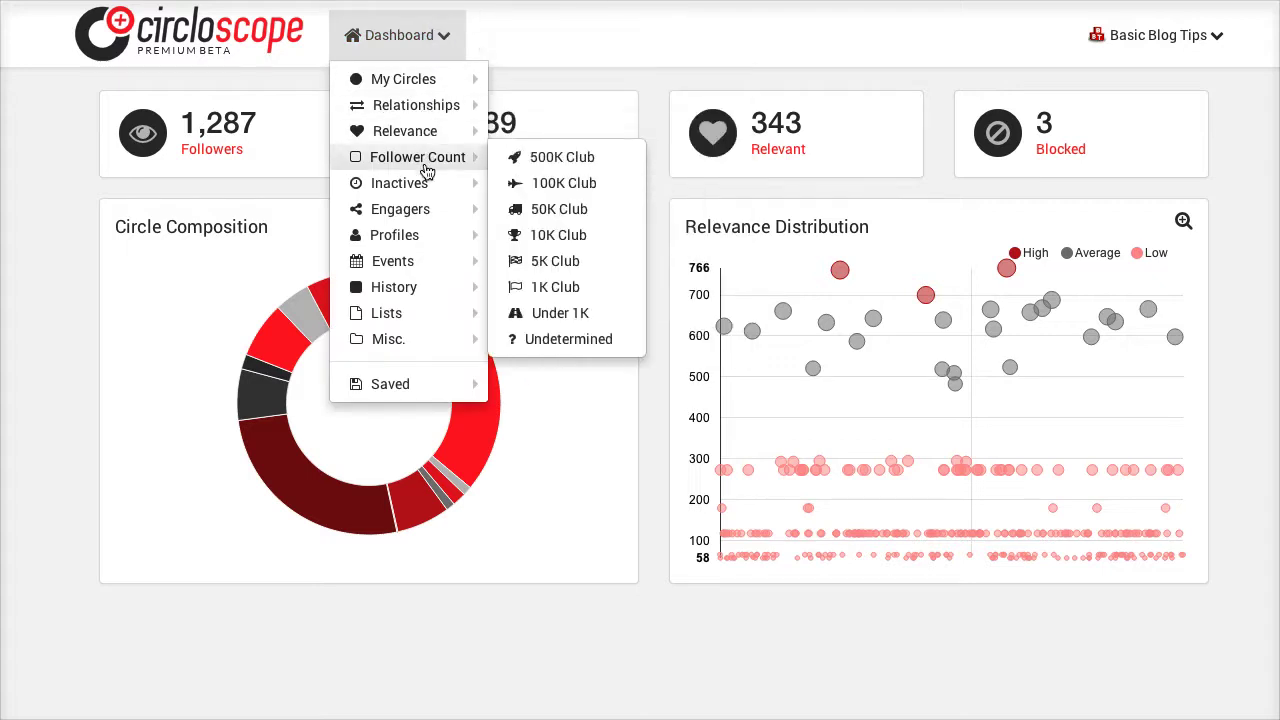
{"action": "mouse_move", "coordinate": [427, 200]}
{"action": "mouse_move", "coordinate": [425, 264]}
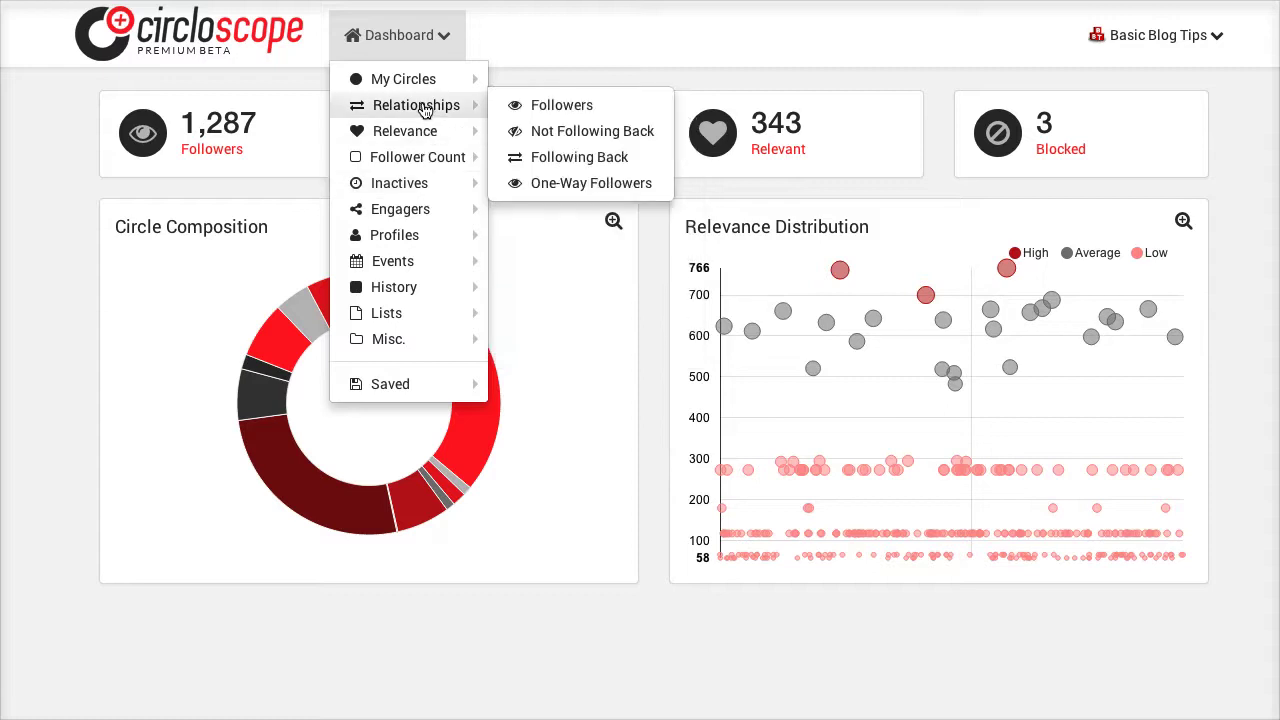
{"action": "mouse_move", "coordinate": [425, 90]}
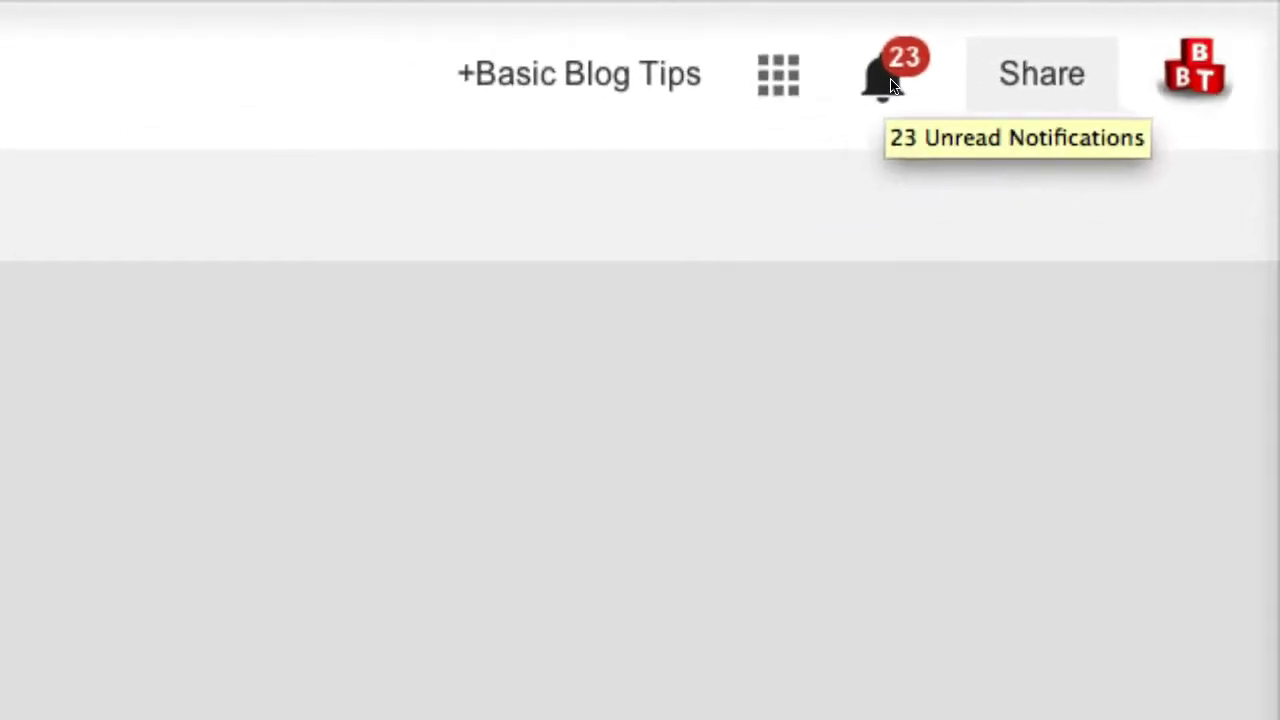
Scroll through the Google+ notifications listing people who added you back
{"action": "left_click", "coordinate": [697, 125]}
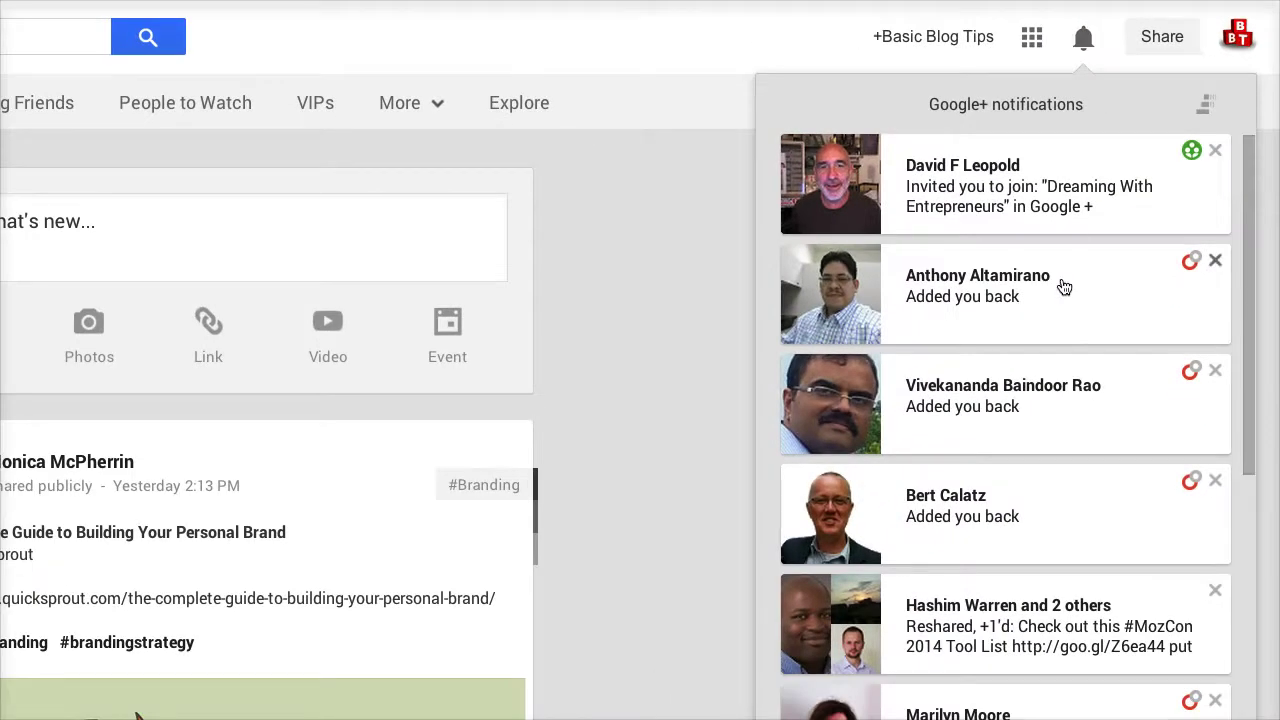
{"action": "scroll", "coordinate": [1055, 300], "scroll_direction": "down", "scroll_amount": 1}
{"action": "scroll", "coordinate": [1055, 305], "scroll_direction": "down", "scroll_amount": 5}
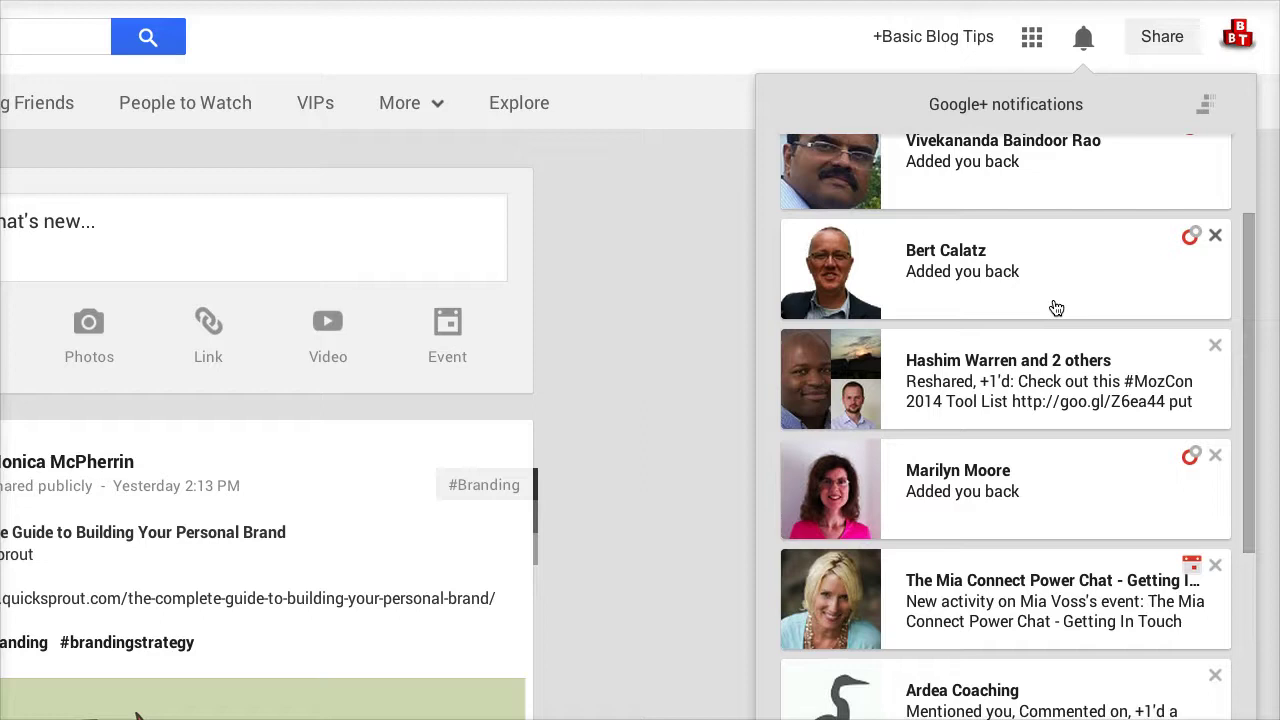
{"action": "scroll", "coordinate": [1056, 327], "scroll_direction": "down", "scroll_amount": 1}
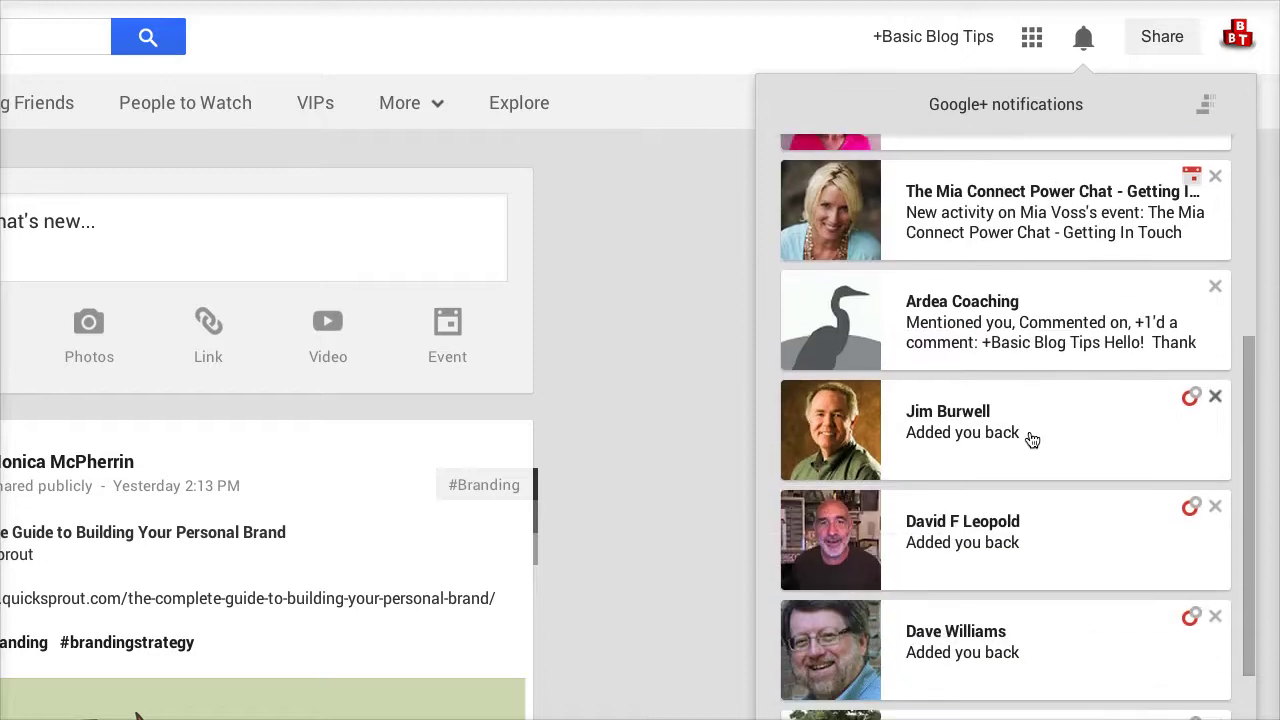
{"action": "scroll", "coordinate": [1033, 440], "scroll_direction": "down", "scroll_amount": 1}
{"action": "scroll", "coordinate": [1033, 440], "scroll_direction": "down", "scroll_amount": 2}
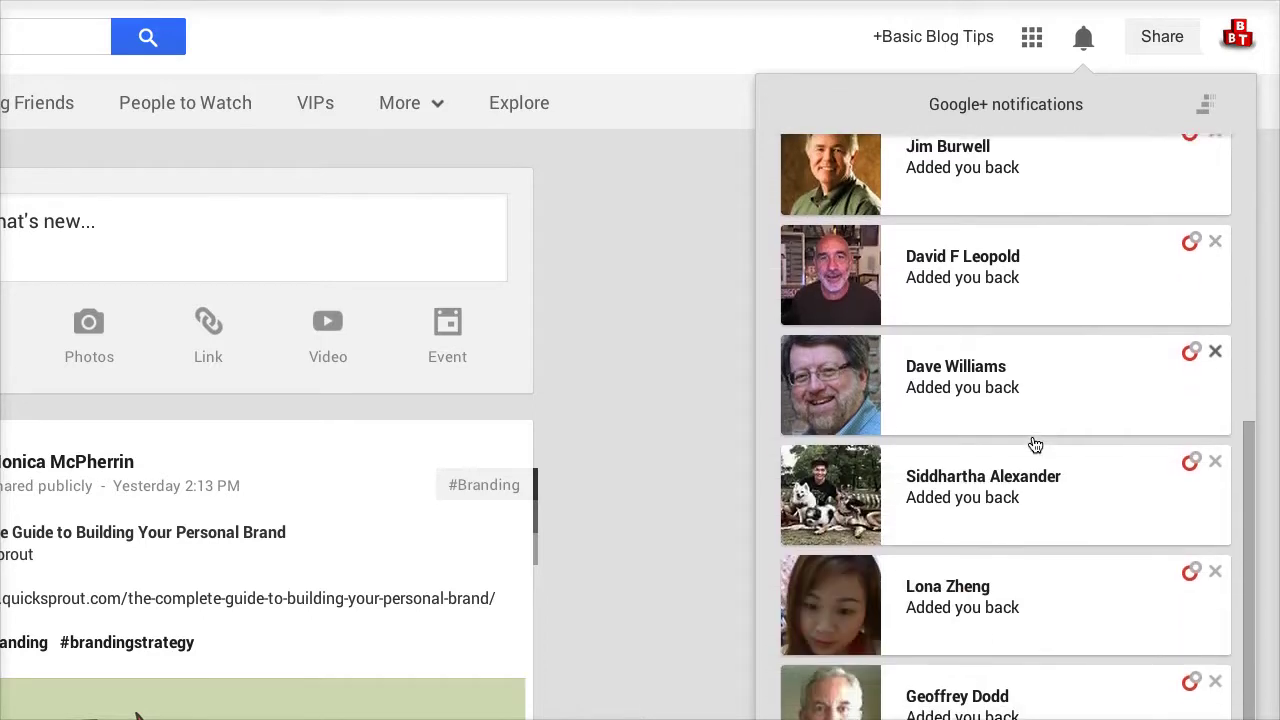
{"action": "scroll", "coordinate": [1035, 445], "scroll_direction": "down", "scroll_amount": 4}
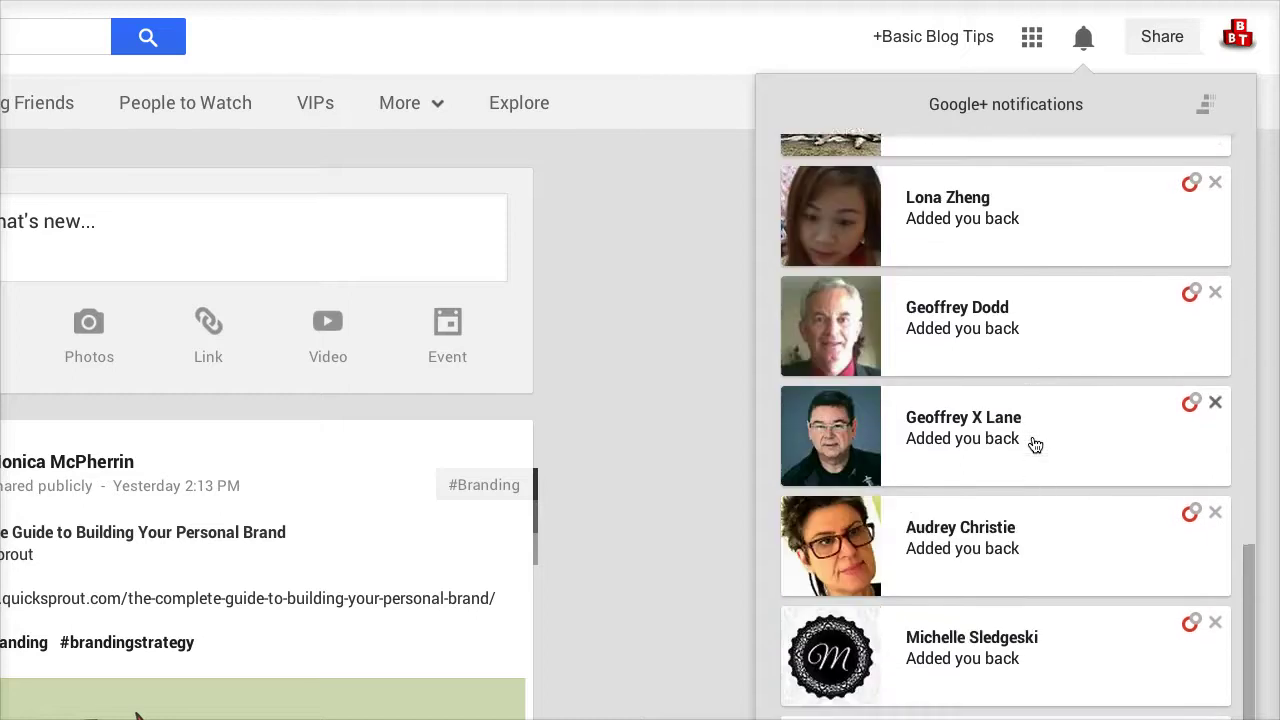
{"action": "scroll", "coordinate": [1035, 445], "scroll_direction": "down", "scroll_amount": 4}
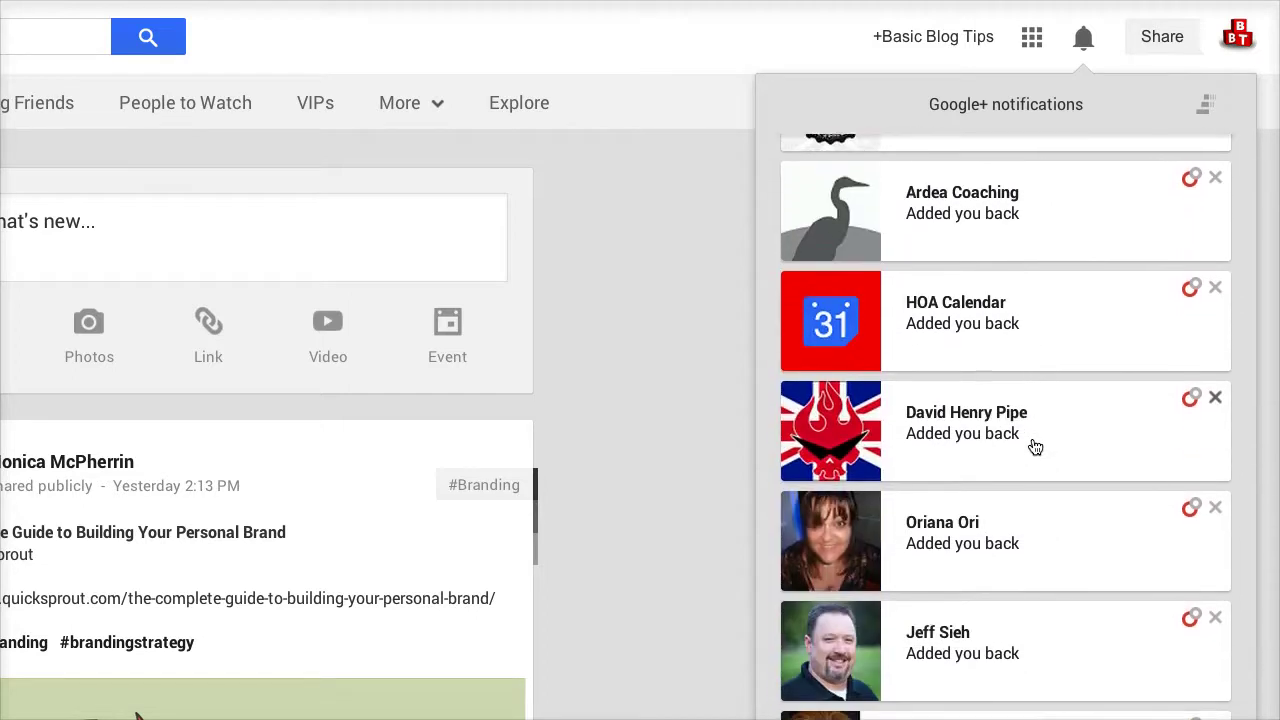
{"action": "scroll", "coordinate": [1035, 502], "scroll_direction": "down", "scroll_amount": 1}
{"action": "scroll", "coordinate": [1035, 502], "scroll_direction": "down", "scroll_amount": 1}
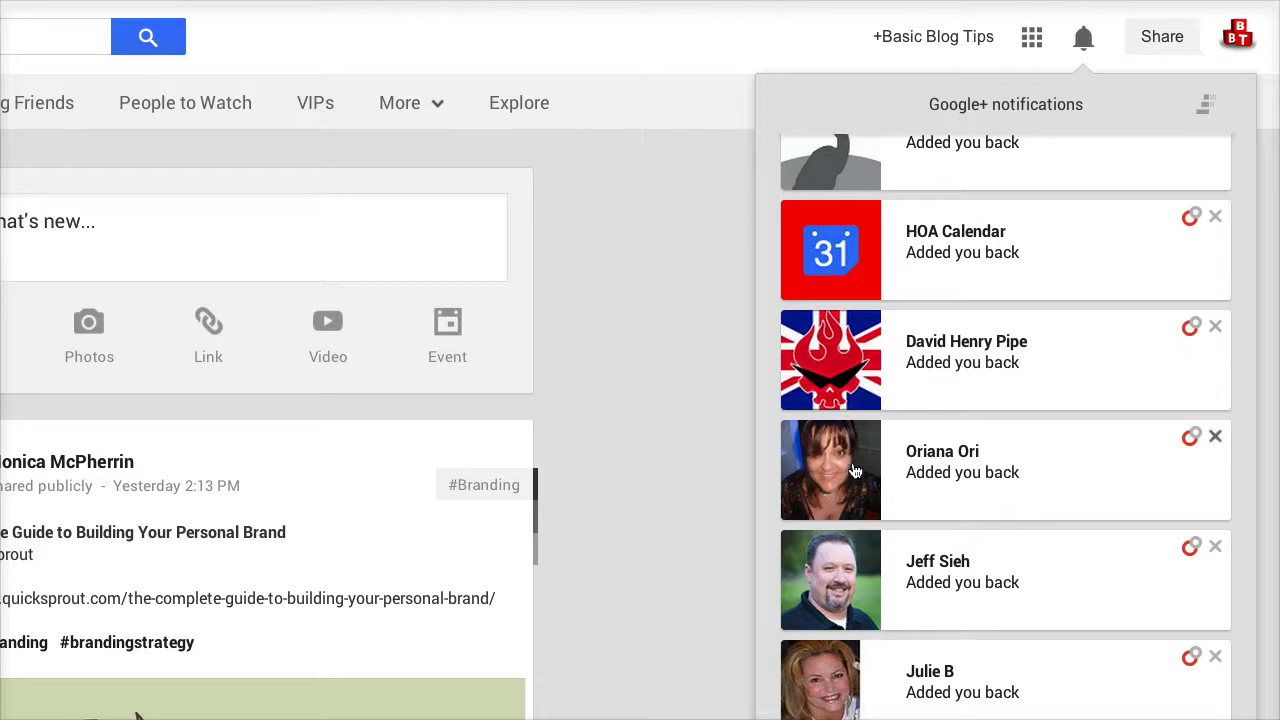
{"action": "scroll", "coordinate": [1064, 485], "scroll_direction": "down", "scroll_amount": 2}
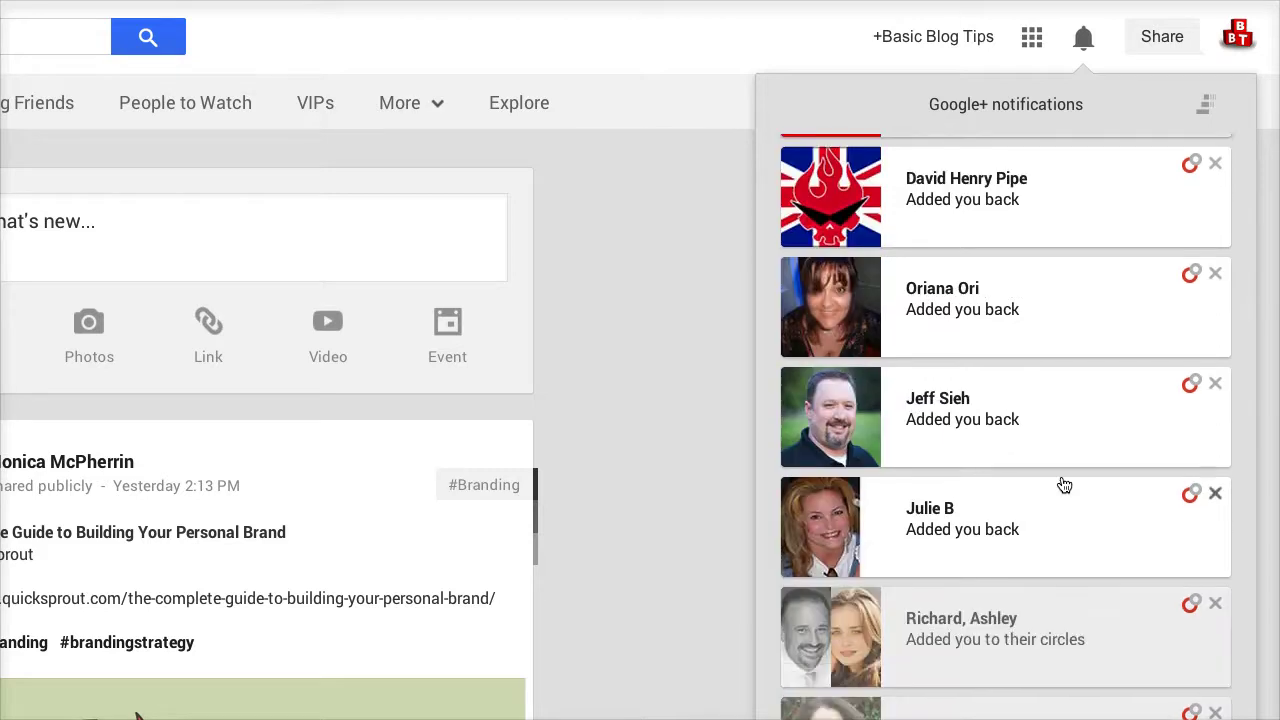
{"action": "scroll", "coordinate": [1064, 485], "scroll_direction": "down", "scroll_amount": 6}
{"action": "scroll", "coordinate": [1064, 485], "scroll_direction": "down", "scroll_amount": 4}
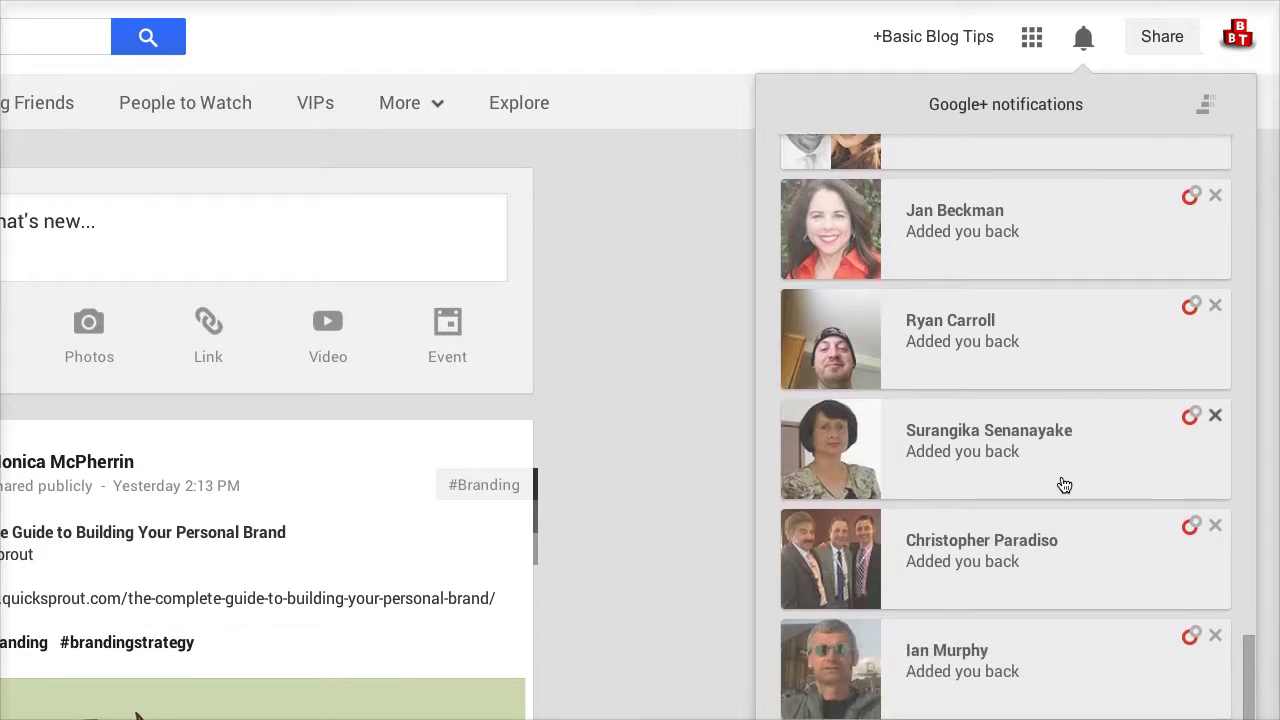
{"action": "scroll", "coordinate": [1064, 485], "scroll_direction": "down", "scroll_amount": 12}
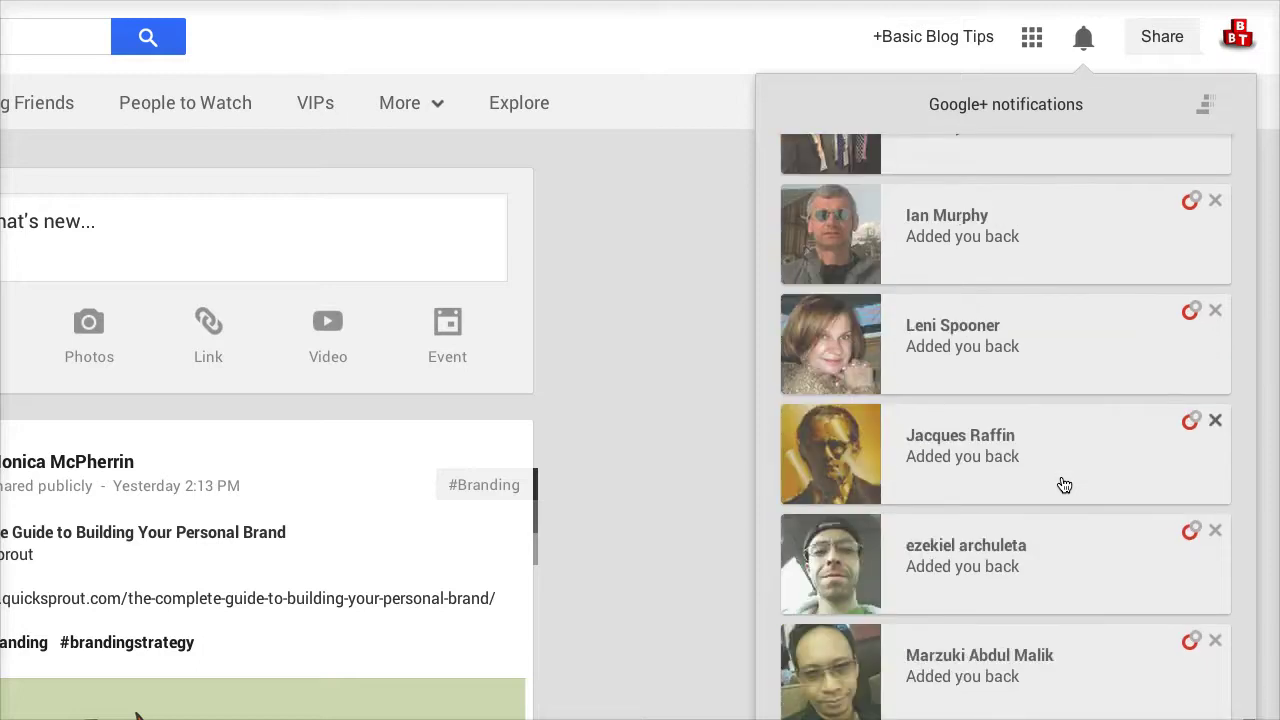
{"action": "scroll", "coordinate": [1064, 485], "scroll_direction": "down", "scroll_amount": 9}
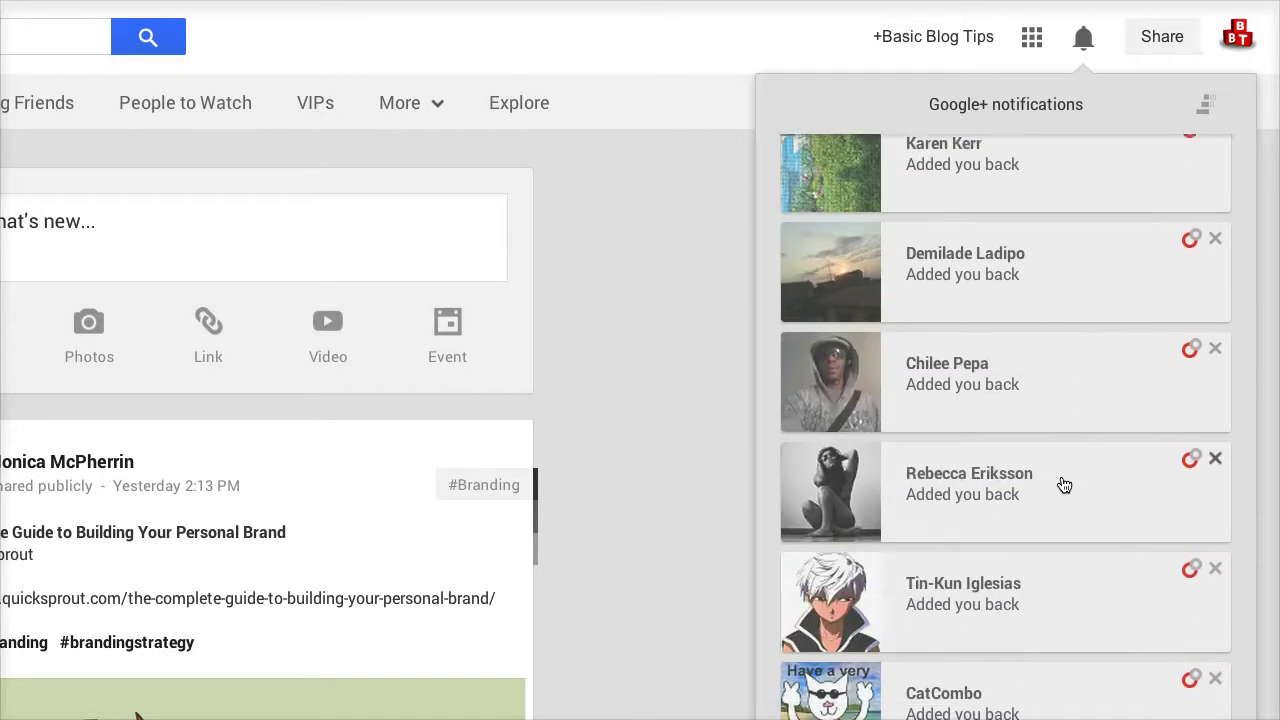
{"action": "scroll", "coordinate": [1064, 485], "scroll_direction": "down", "scroll_amount": 2}
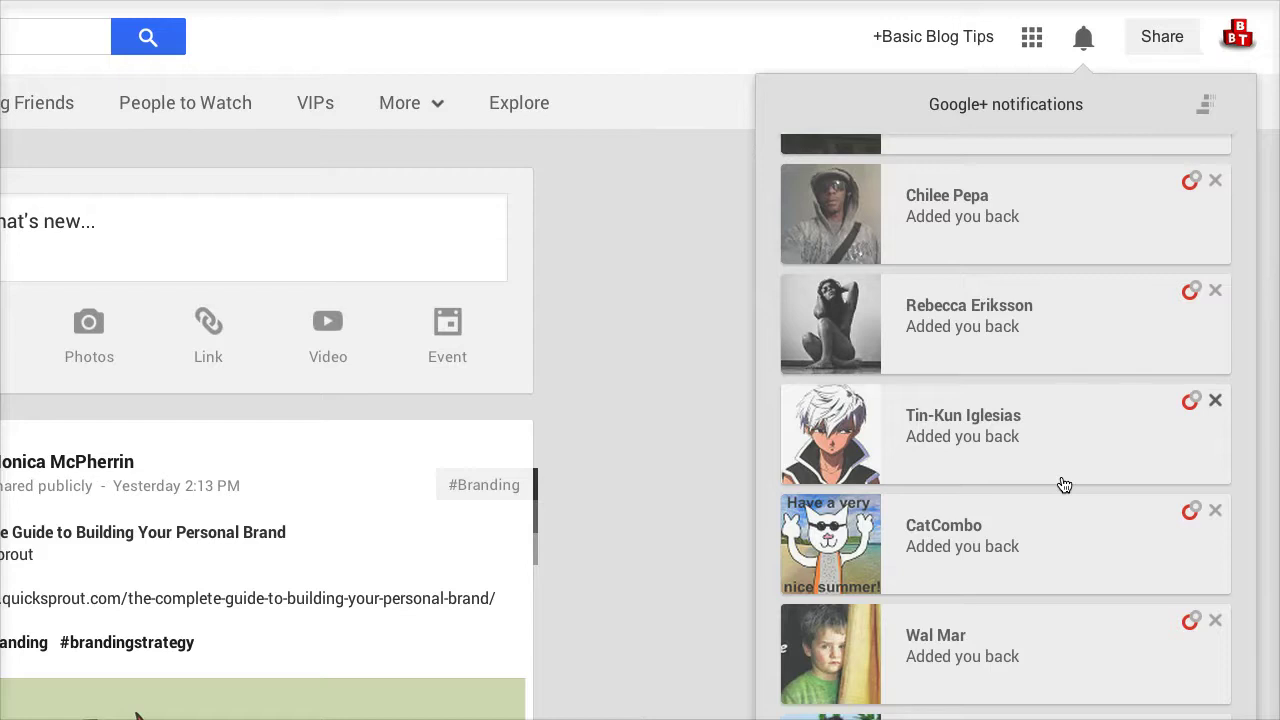
{"action": "scroll", "coordinate": [1064, 485], "scroll_direction": "down", "scroll_amount": 13}
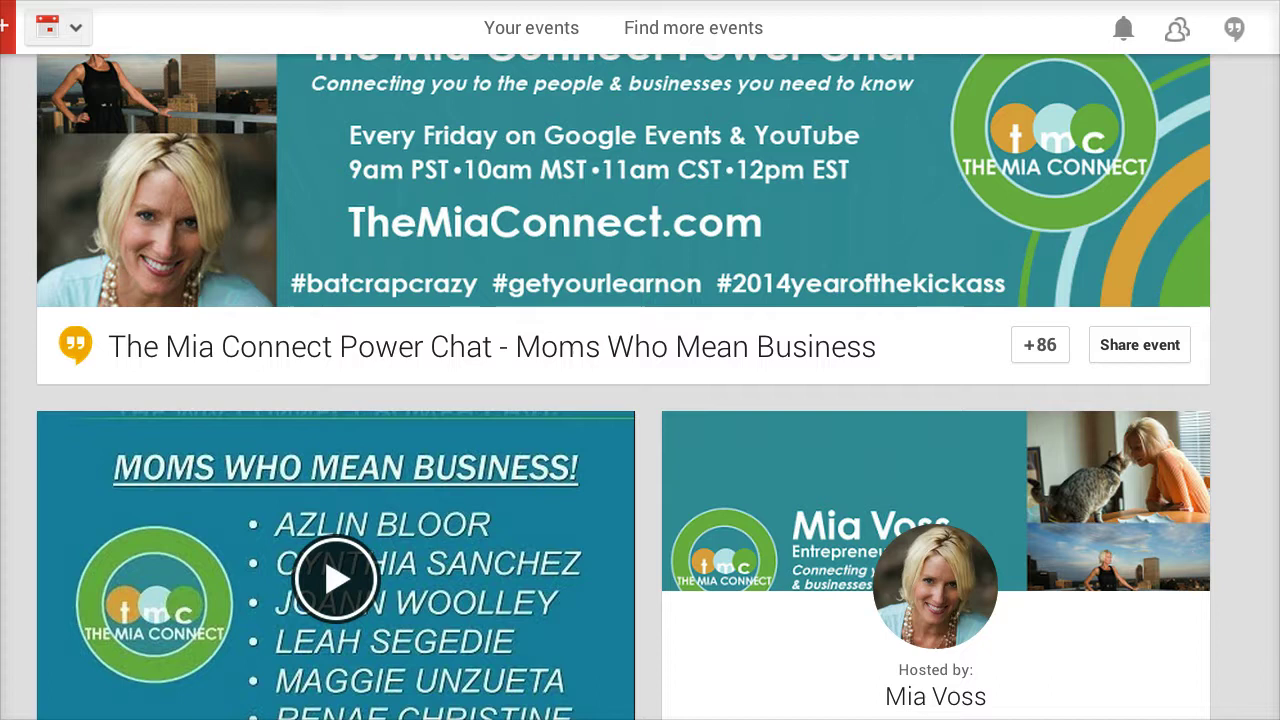
Scroll down The Mia Connect Power Chat event page to the host's profile card
{"action": "mouse_move", "coordinate": [625, 715]}
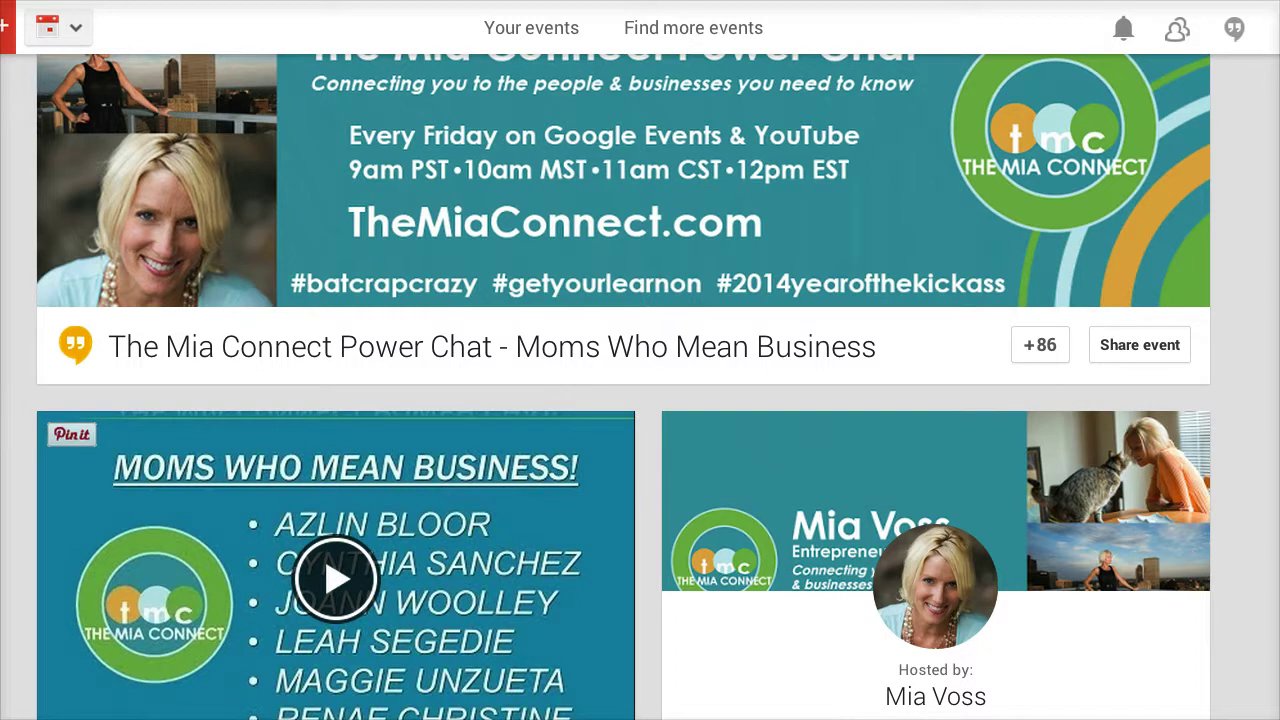
{"action": "scroll", "coordinate": [625, 700], "scroll_direction": "down", "scroll_amount": 1}
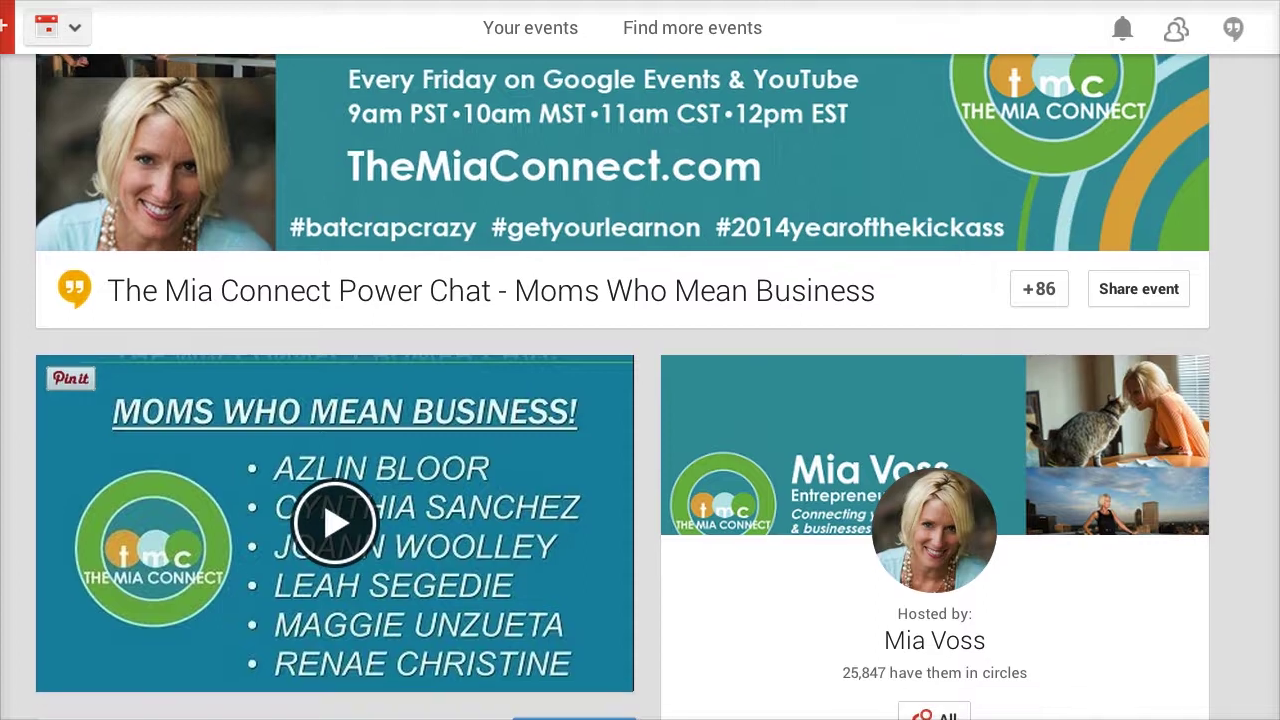
{"action": "scroll", "coordinate": [624, 387], "scroll_direction": "down", "scroll_amount": 2}
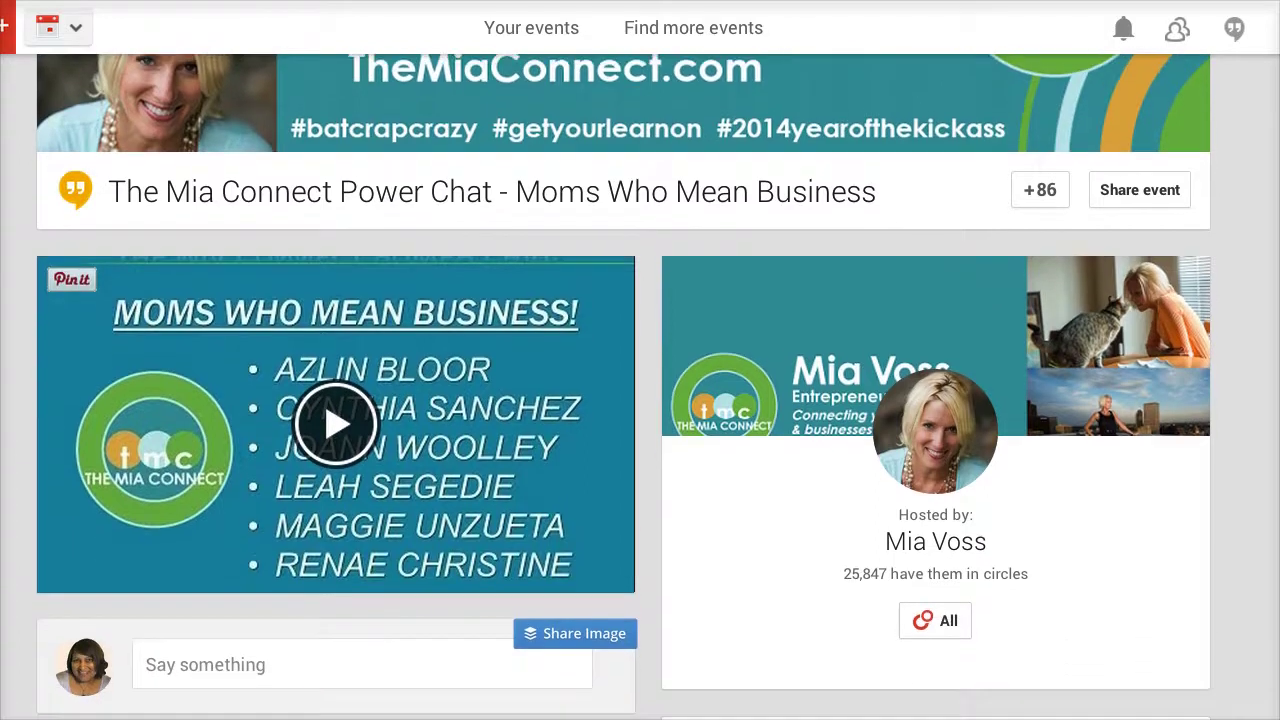
{"action": "scroll", "coordinate": [624, 387], "scroll_direction": "down", "scroll_amount": 2}
{"action": "scroll", "coordinate": [624, 387], "scroll_direction": "down", "scroll_amount": 1}
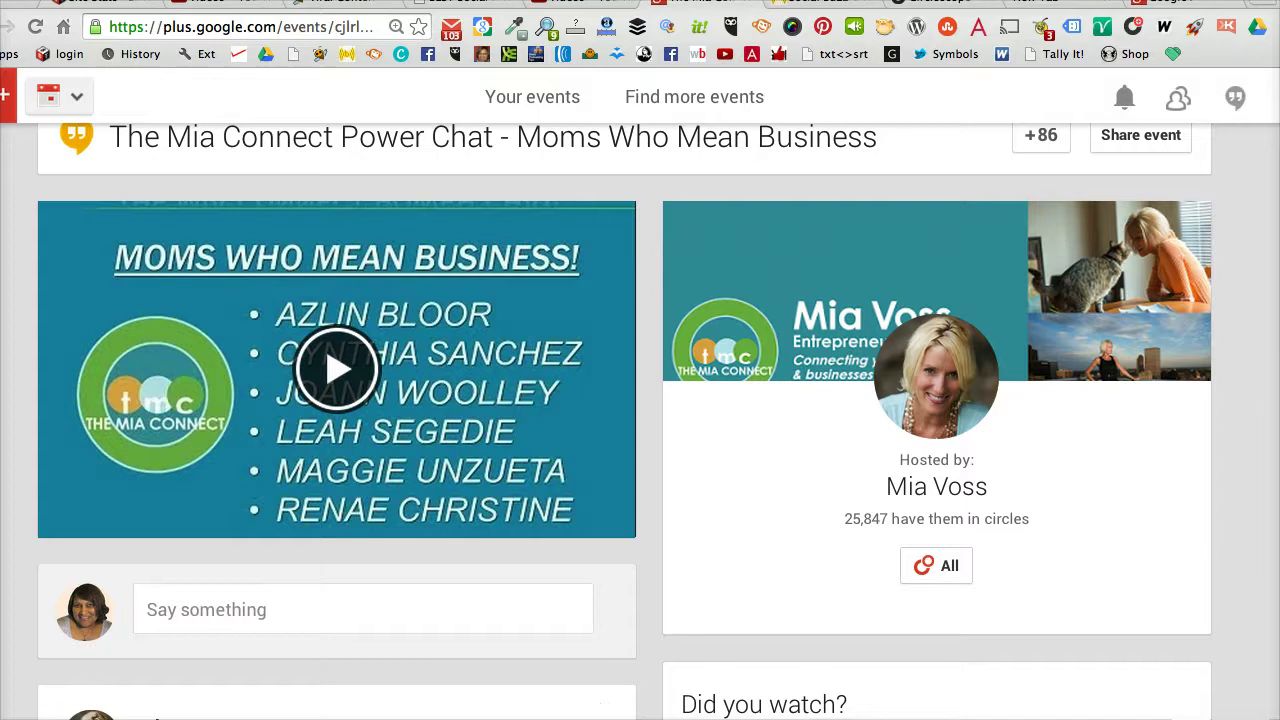
Copy the Google+ event page's URL from the address bar
{"action": "left_click", "coordinate": [228, 30]}
{"action": "right_click", "coordinate": [228, 32]}
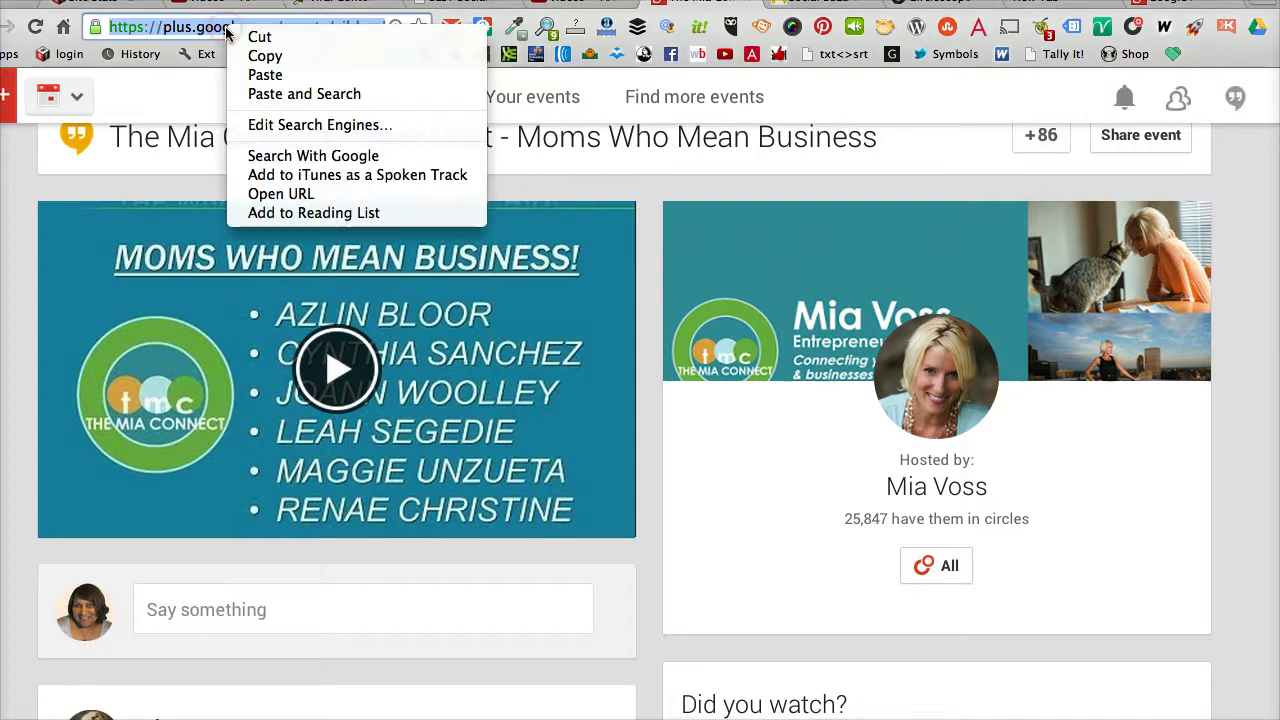
{"action": "left_click", "coordinate": [264, 57]}
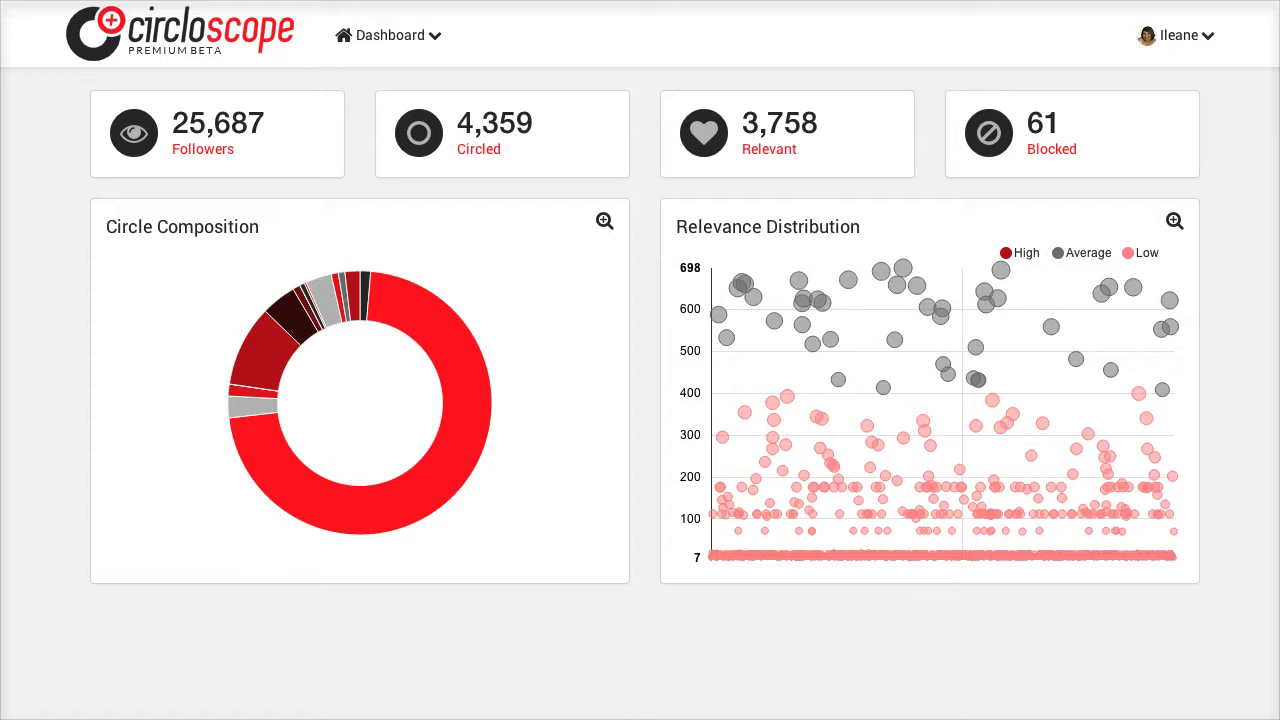
Switch the managed Circloscope account to Basic Blog Tips
{"action": "left_click", "coordinate": [1209, 37]}
{"action": "left_click", "coordinate": [1209, 38]}
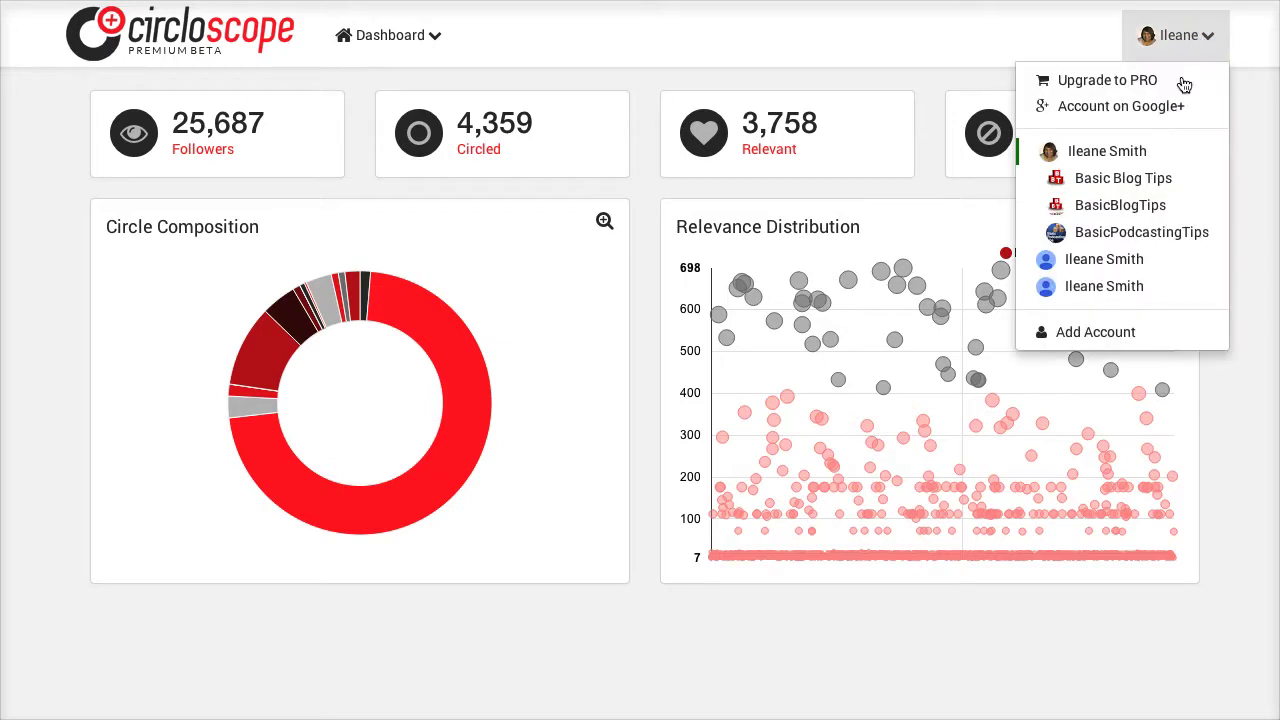
{"action": "left_click", "coordinate": [1124, 179]}
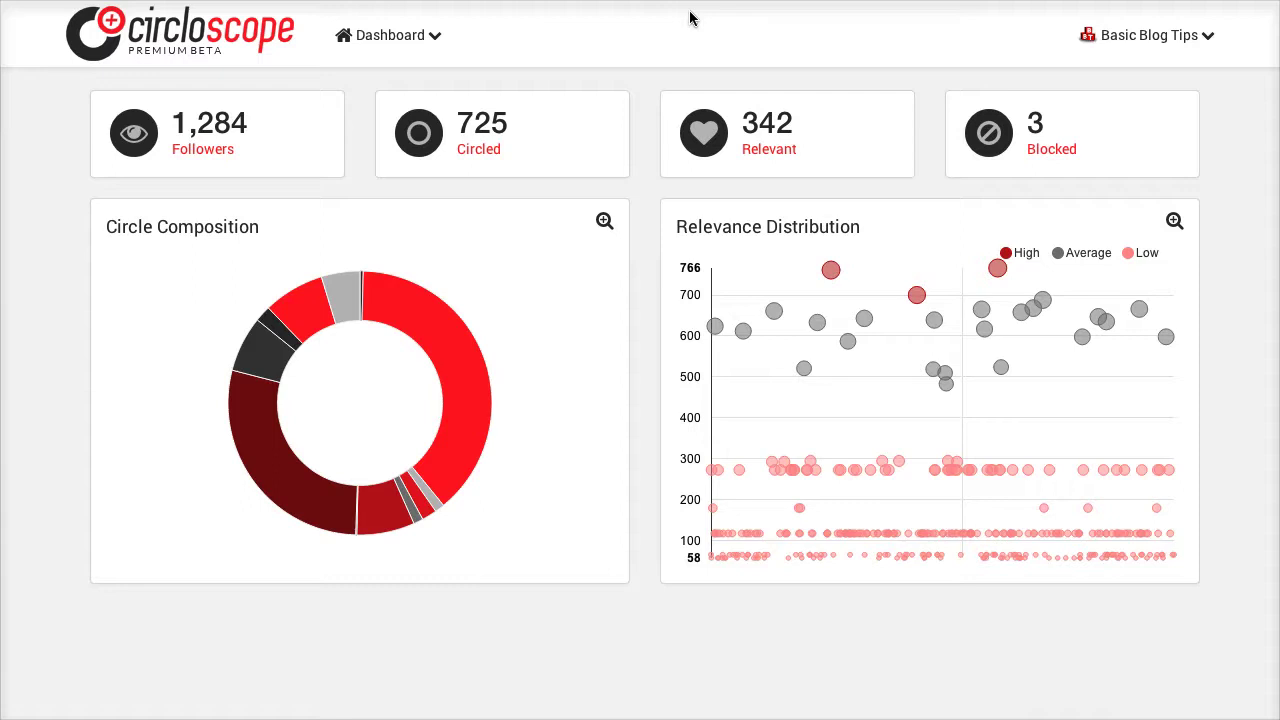
Start the Events > Posted to Event (Not in My Circles) query
{"action": "left_click", "coordinate": [435, 38]}
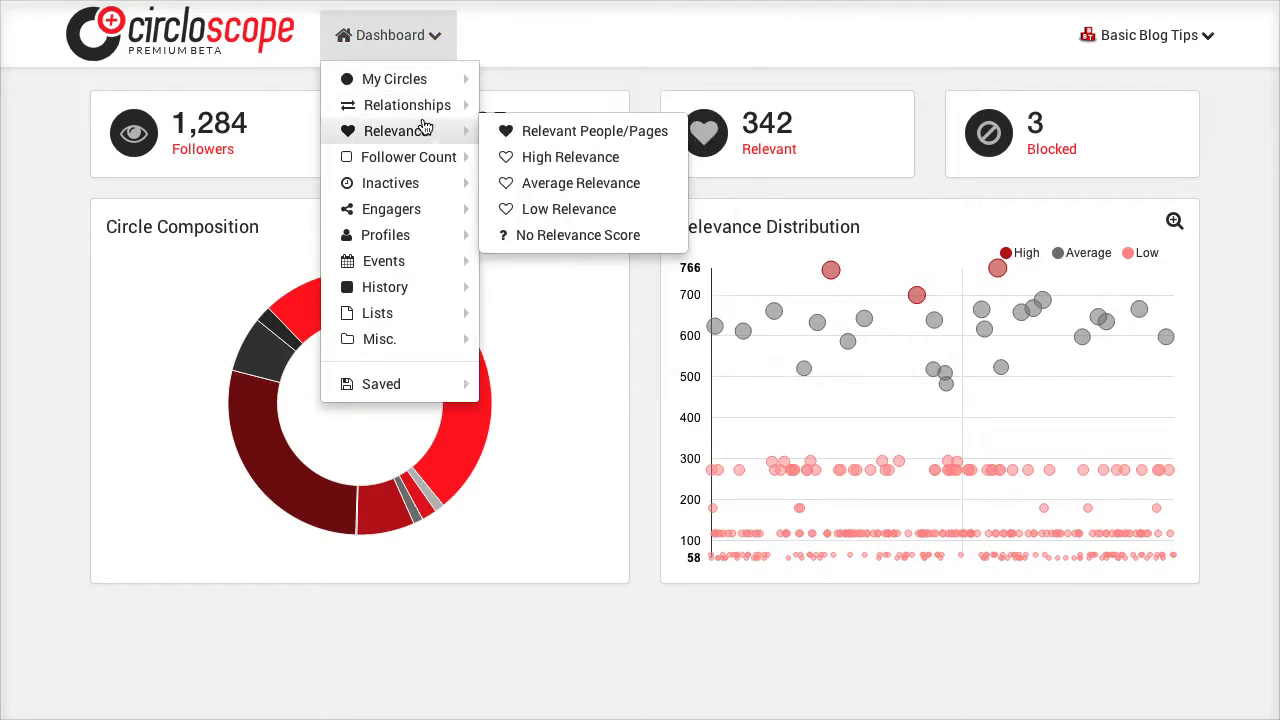
{"action": "mouse_move", "coordinate": [393, 262]}
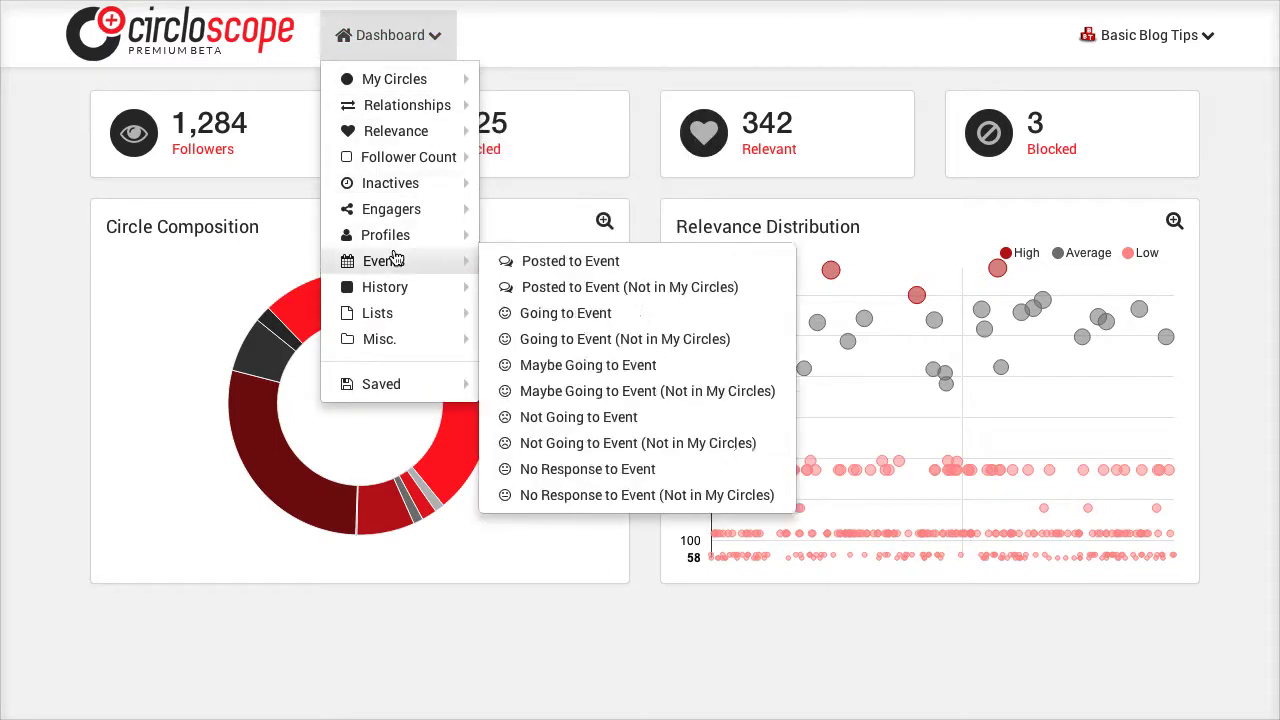
{"action": "left_click", "coordinate": [577, 289]}
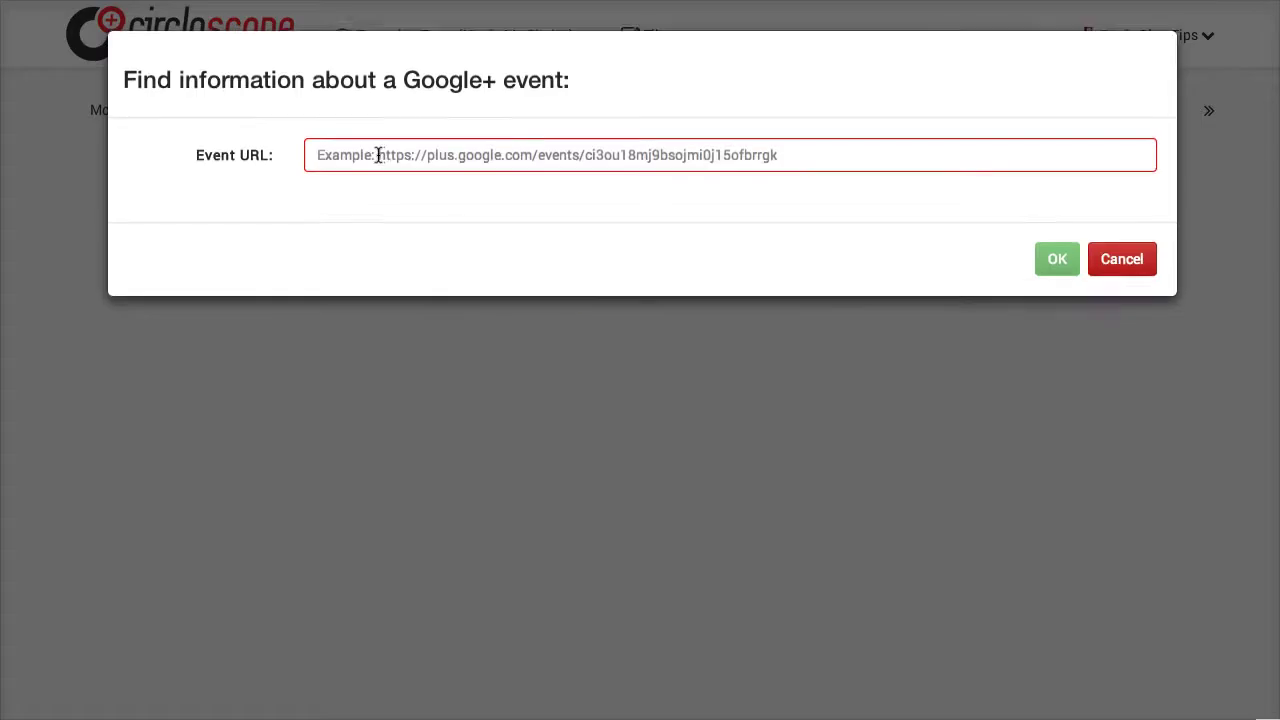
Paste the copied event URL into the Event URL field
{"action": "left_click", "coordinate": [378, 154]}
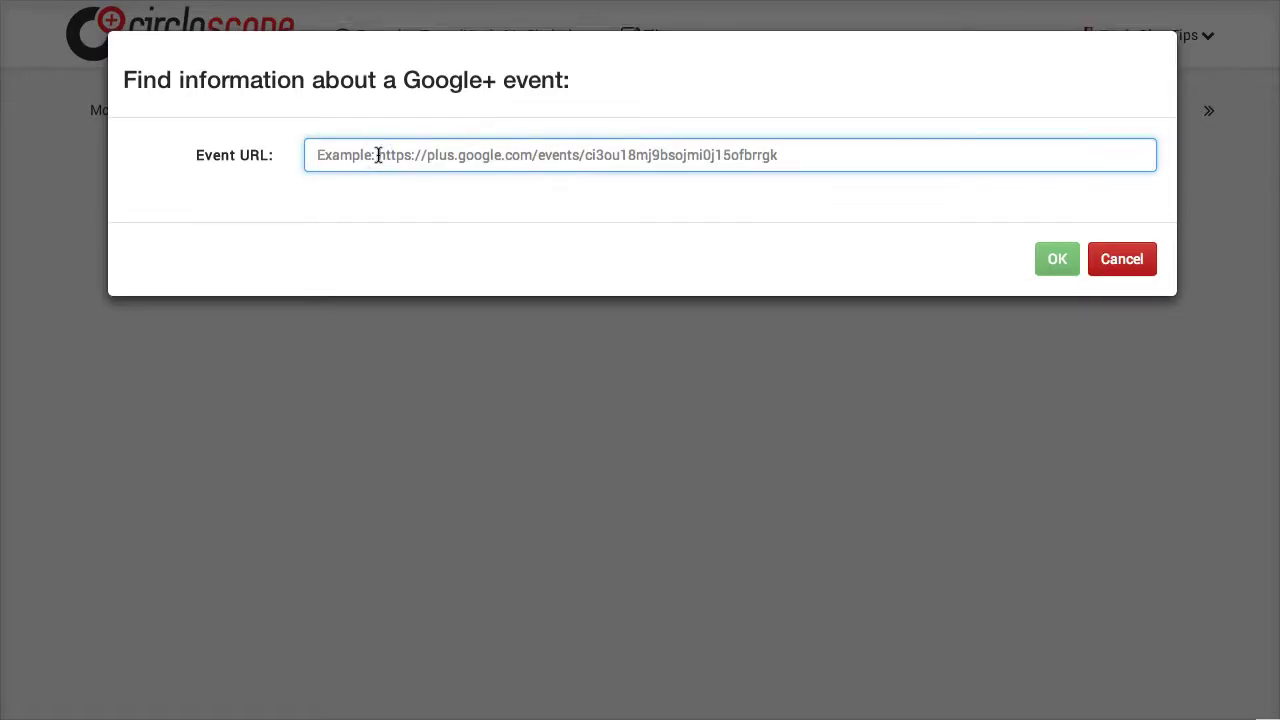
{"action": "key", "text": "ctrl+v"}
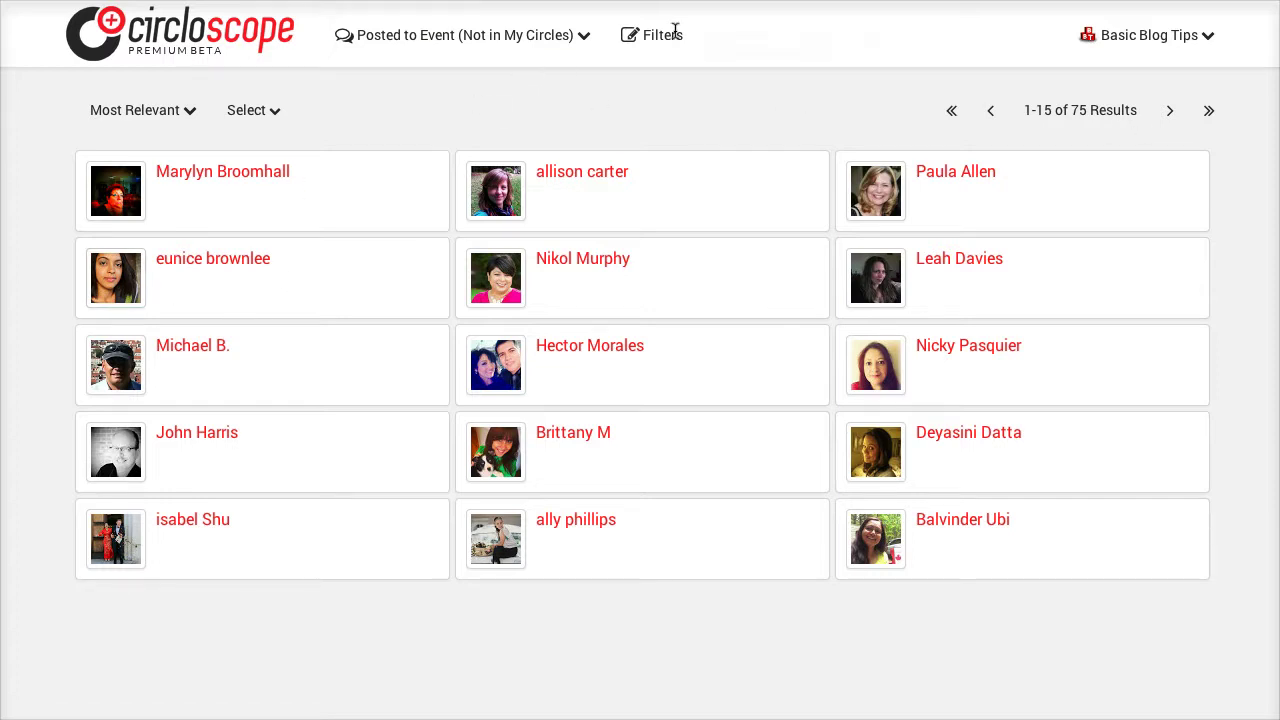
Set the Blue Head? filter to exclude default-avatar profiles
{"action": "left_click", "coordinate": [659, 37]}
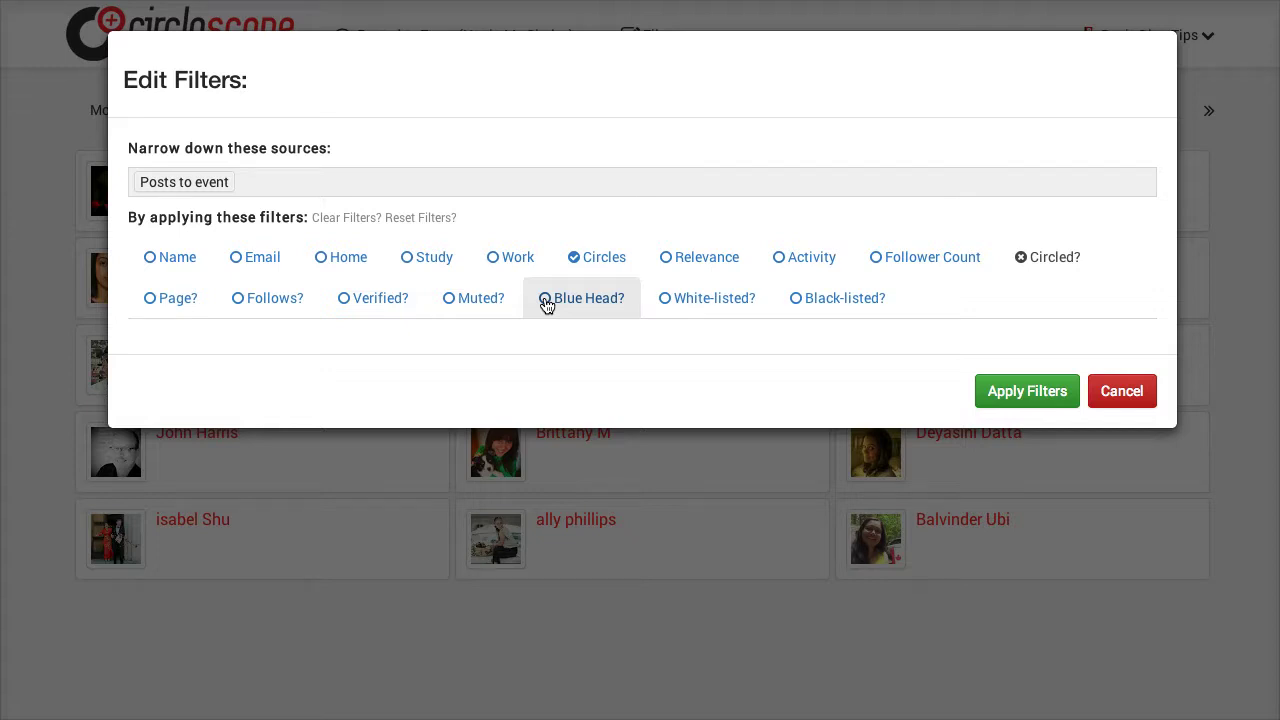
{"action": "left_click", "coordinate": [546, 305]}
{"action": "left_click", "coordinate": [556, 312]}
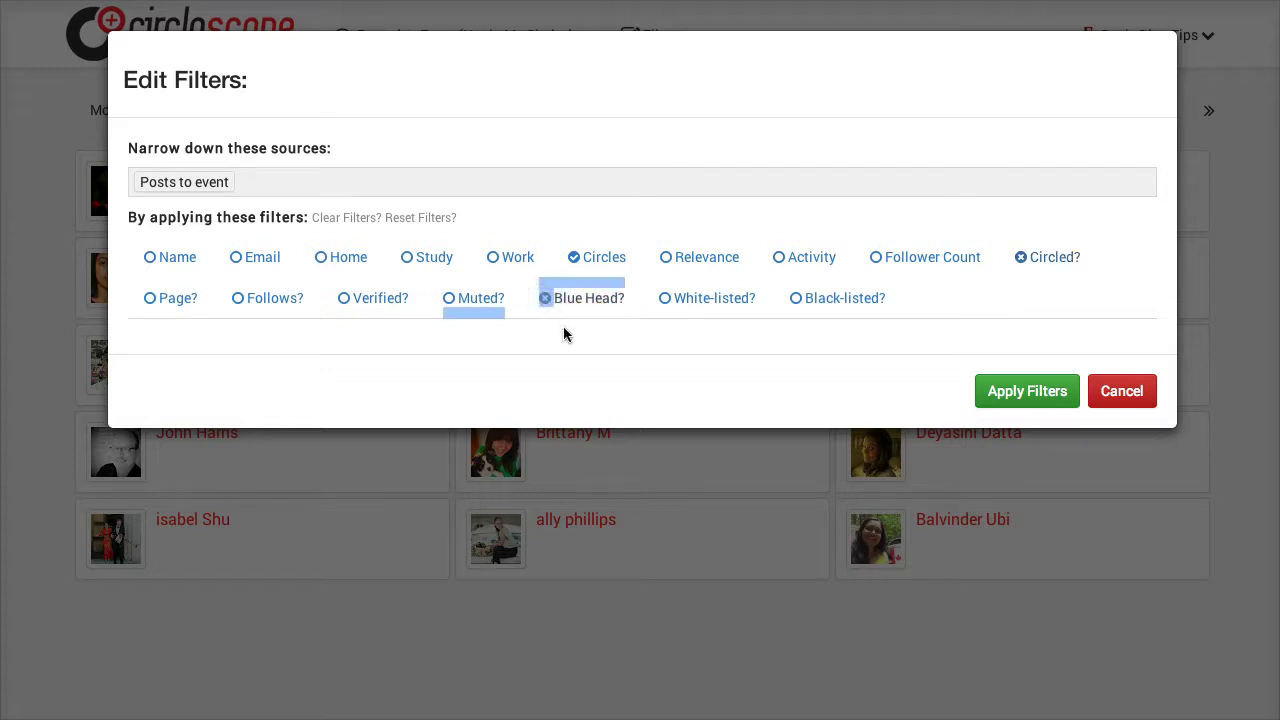
{"action": "left_click", "coordinate": [562, 332]}
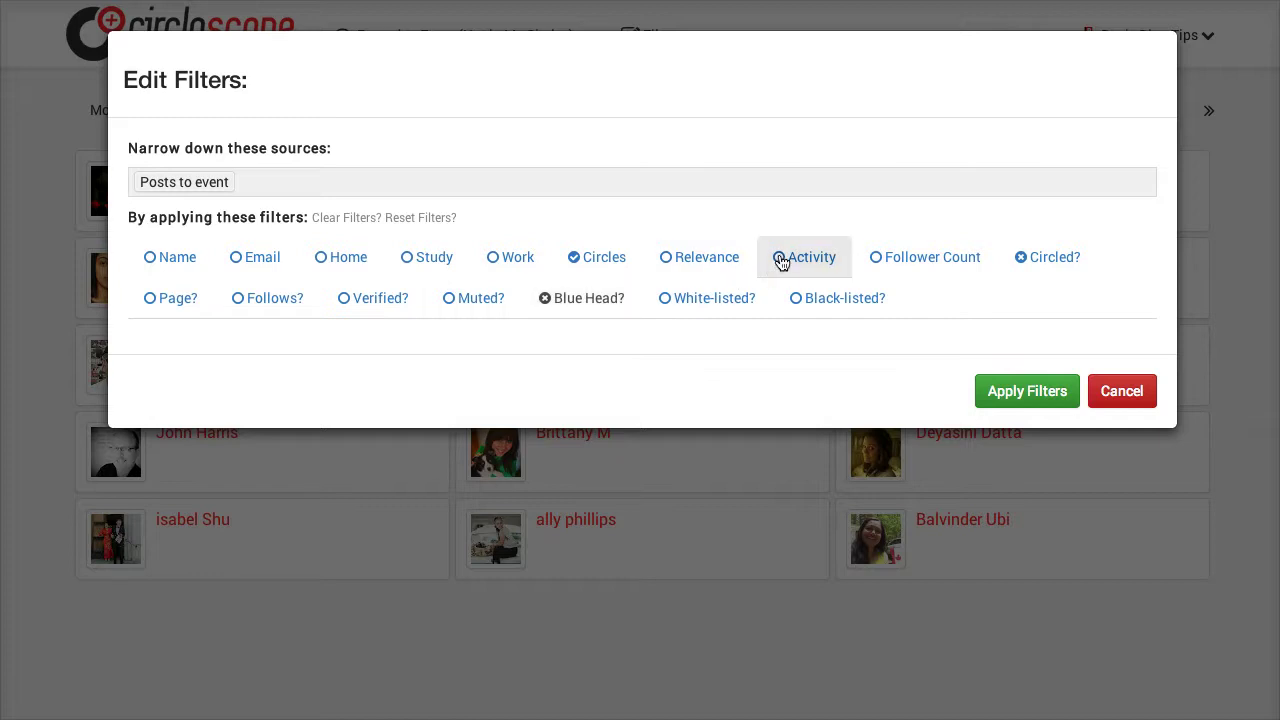
Add an Activity filter for people active in the last 3 weeks and apply the filters
{"action": "left_click", "coordinate": [781, 259]}
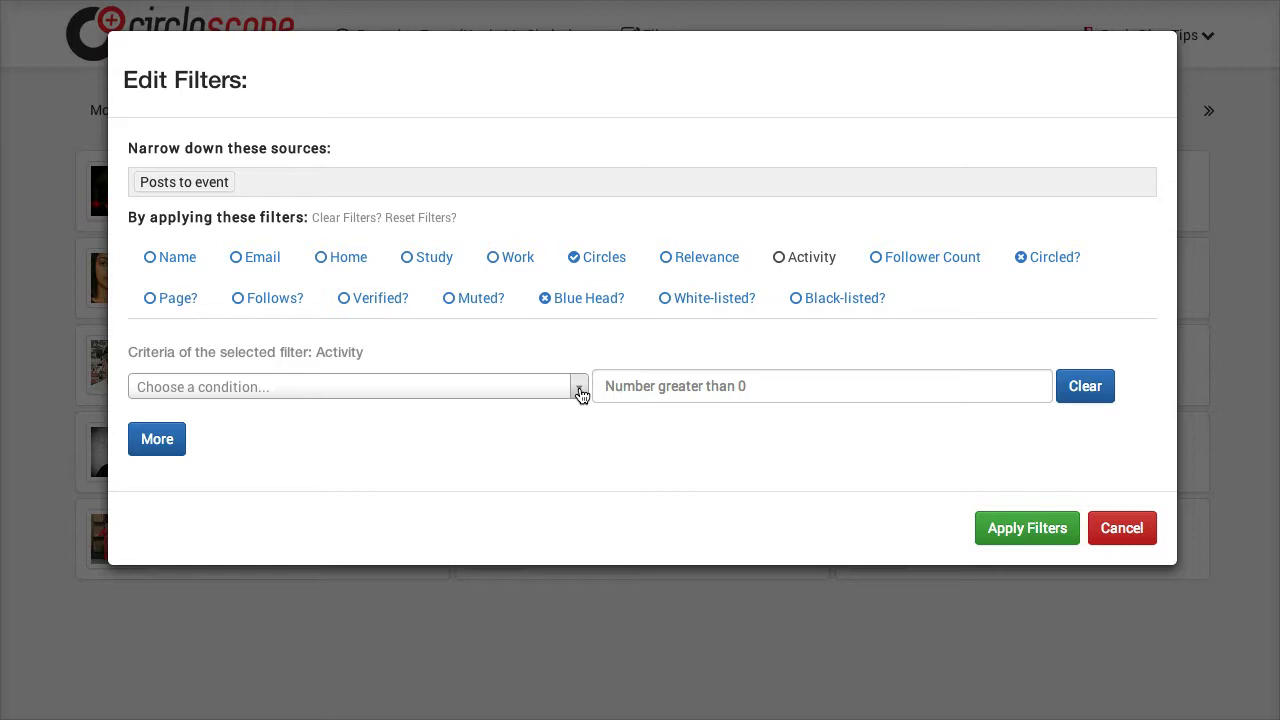
{"action": "left_click", "coordinate": [579, 390]}
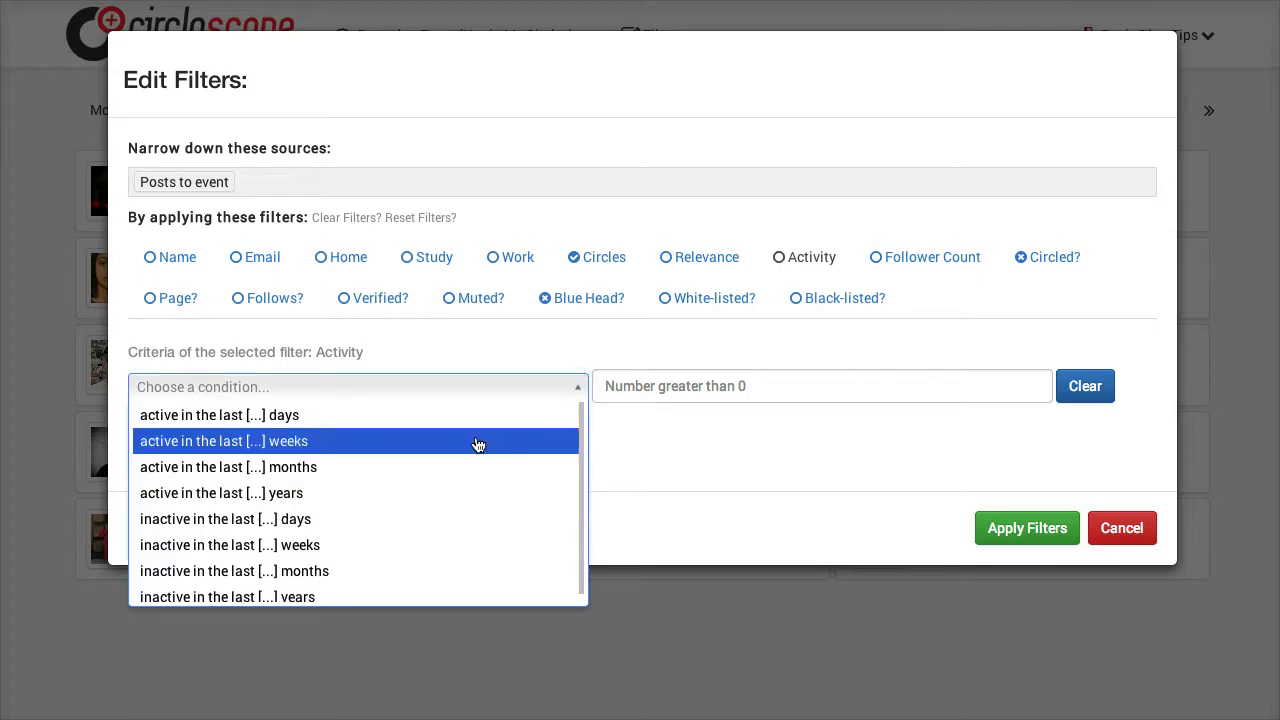
{"action": "left_click", "coordinate": [478, 444]}
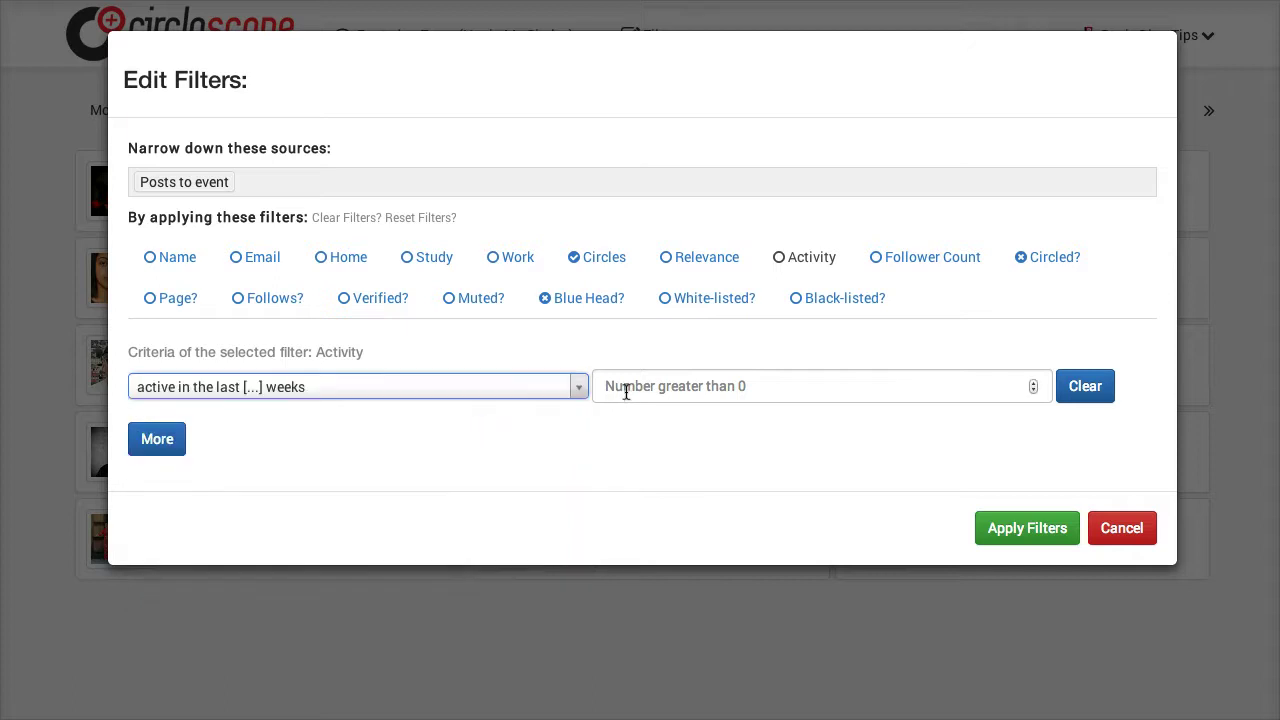
{"action": "left_click", "coordinate": [630, 396]}
{"action": "type", "text": "3"}
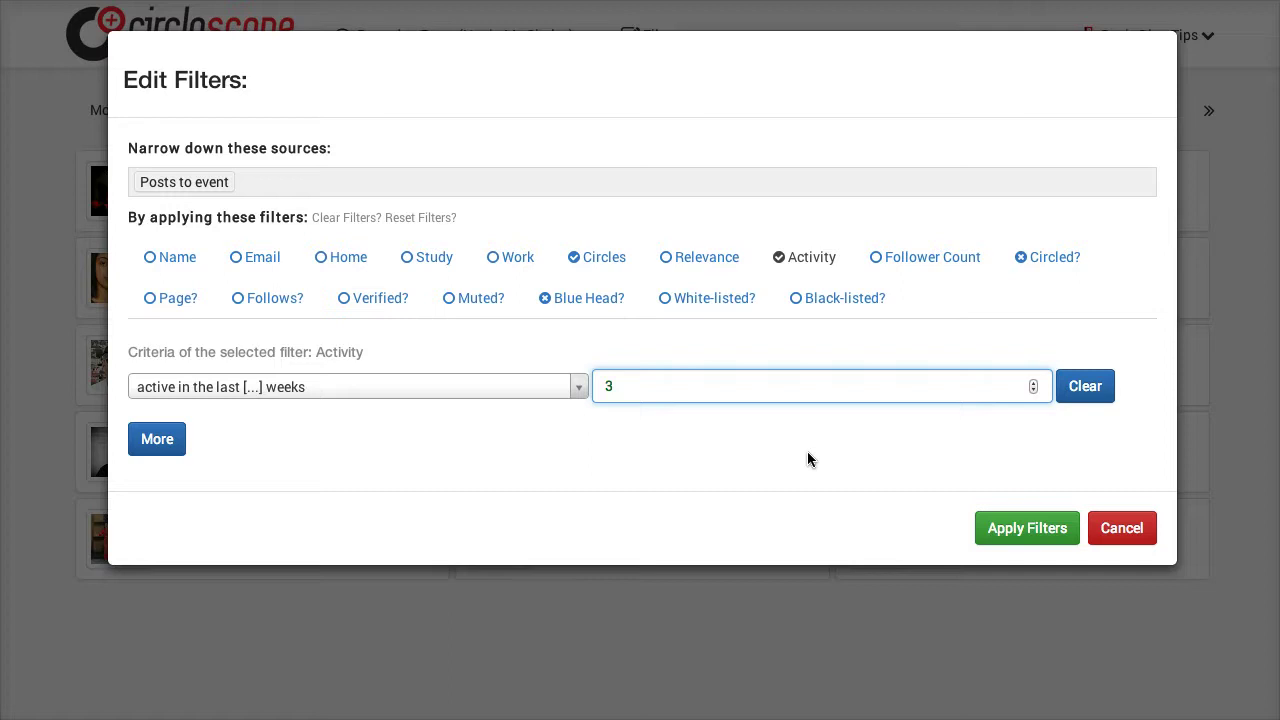
{"action": "left_click", "coordinate": [579, 387]}
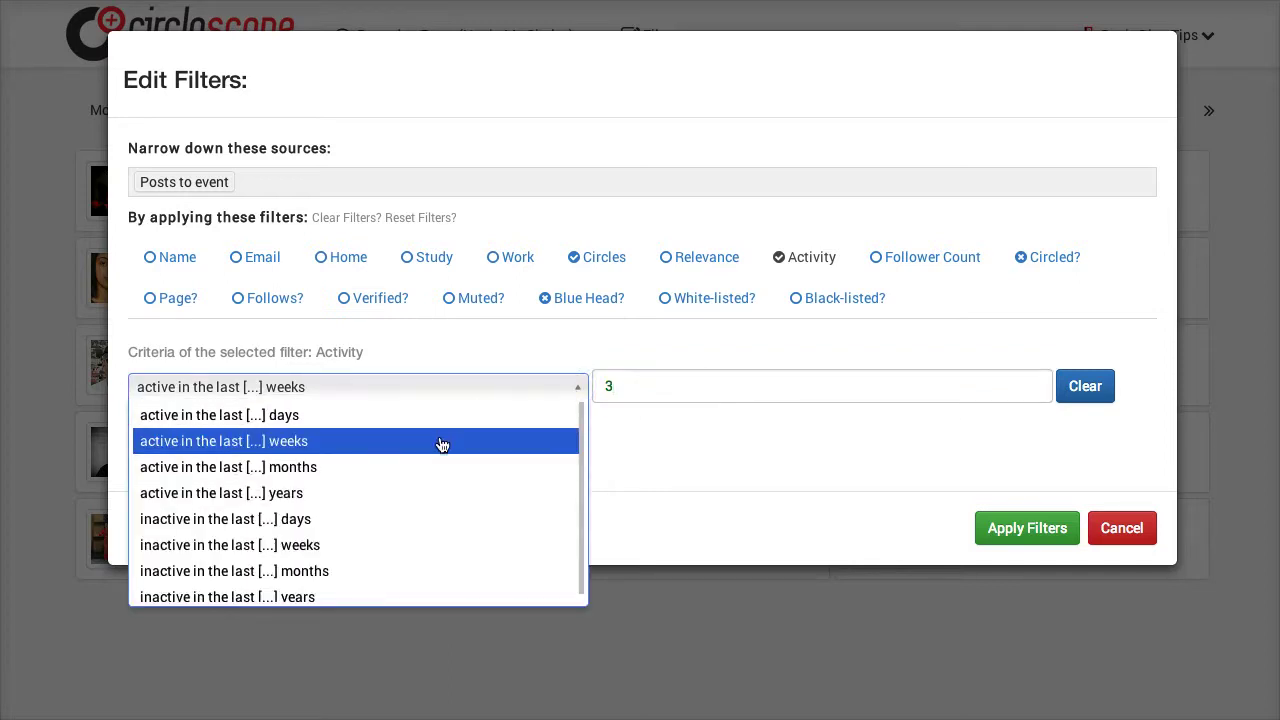
{"action": "scroll", "coordinate": [435, 419], "scroll_direction": "down", "scroll_amount": 1}
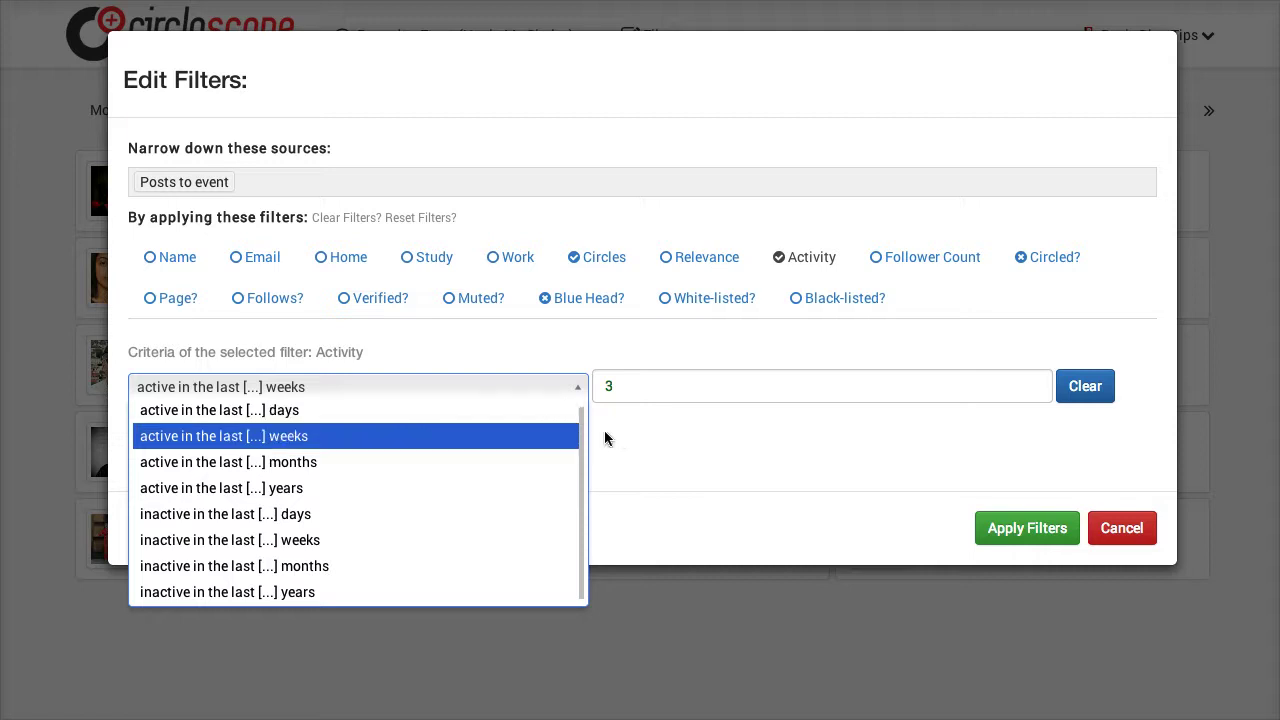
{"action": "left_click", "coordinate": [677, 457]}
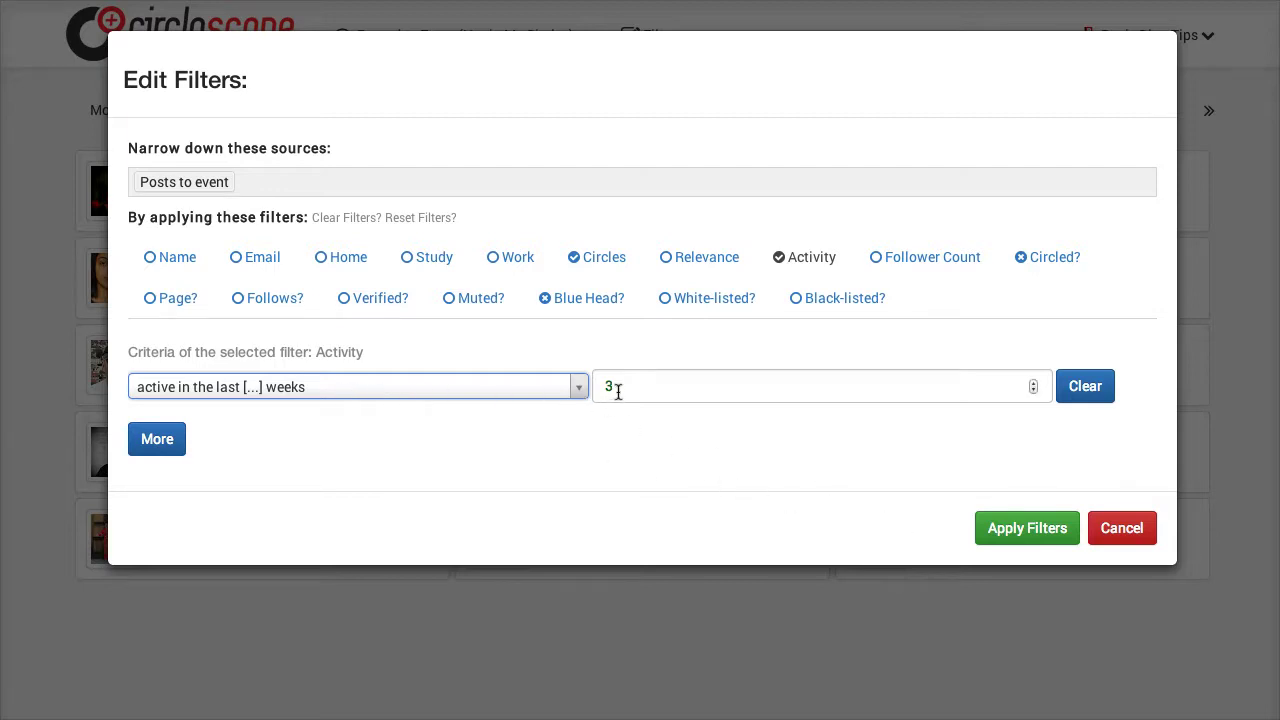
{"action": "left_click", "coordinate": [1031, 541]}
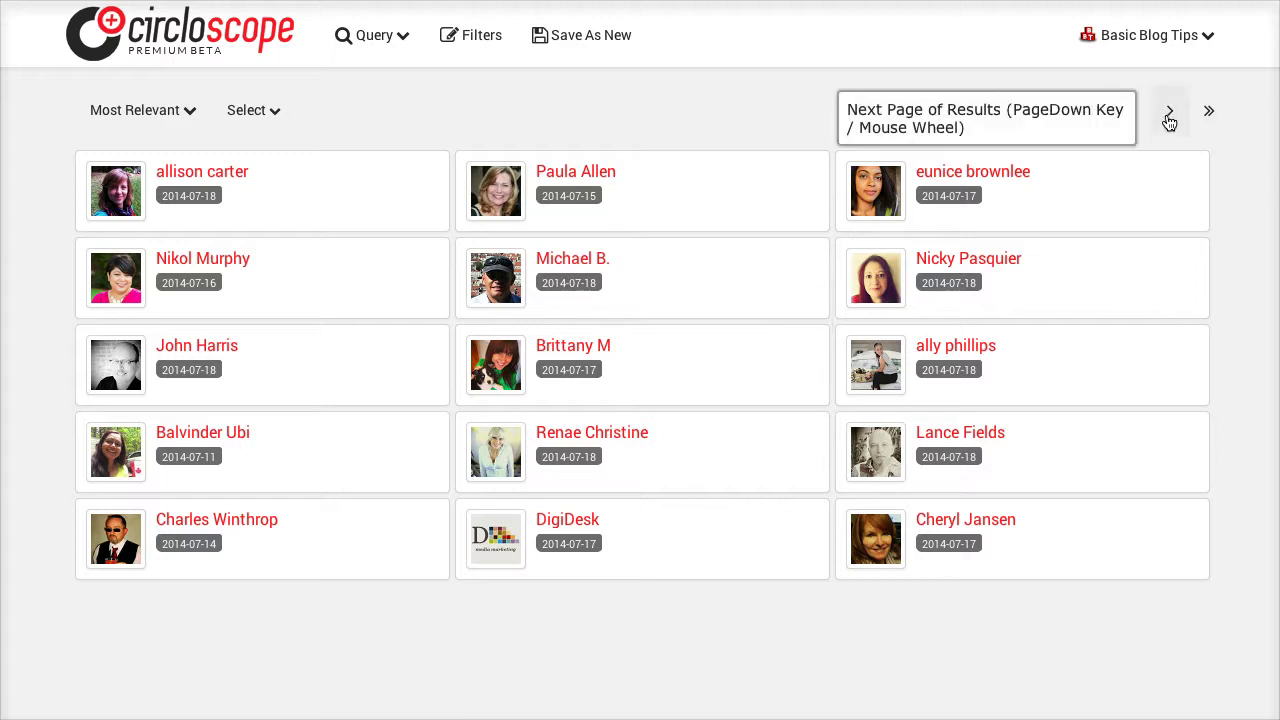
Select all 64 filtered profiles and bring up the Circle bulk actions
{"action": "left_click", "coordinate": [1170, 114]}
{"action": "left_click", "coordinate": [1170, 114]}
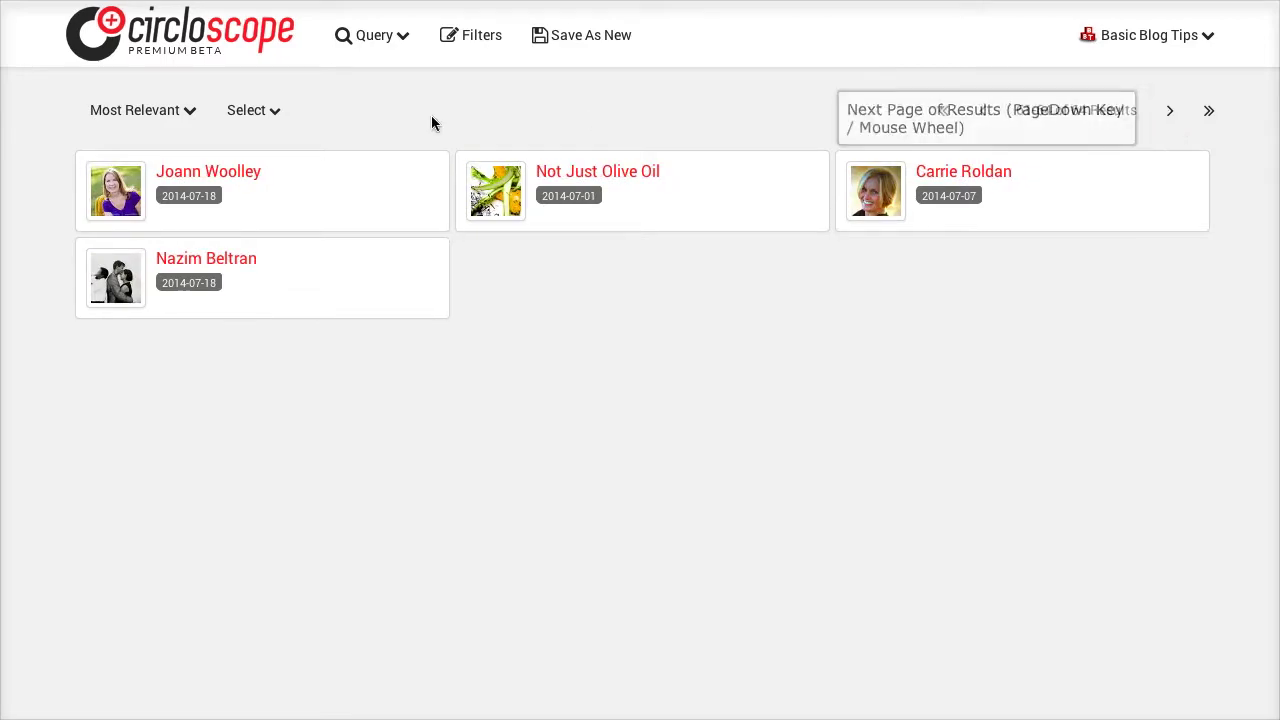
{"action": "left_click", "coordinate": [273, 115]}
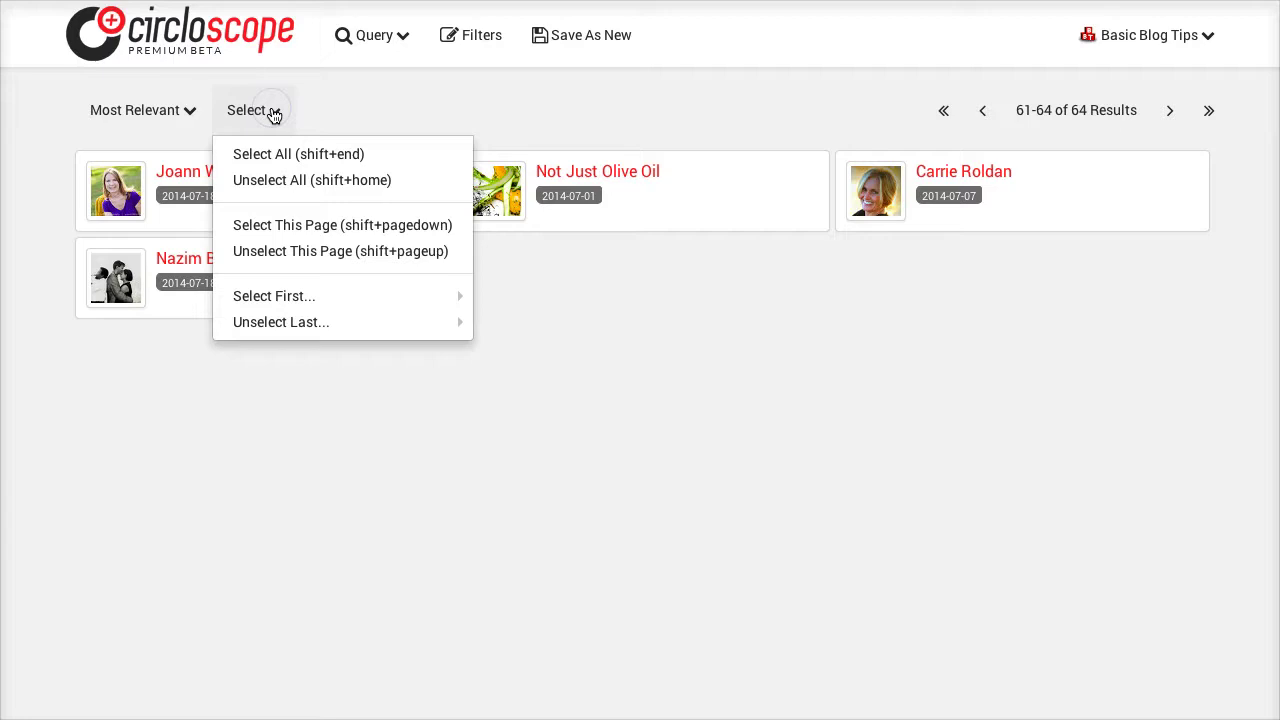
{"action": "left_click", "coordinate": [252, 152]}
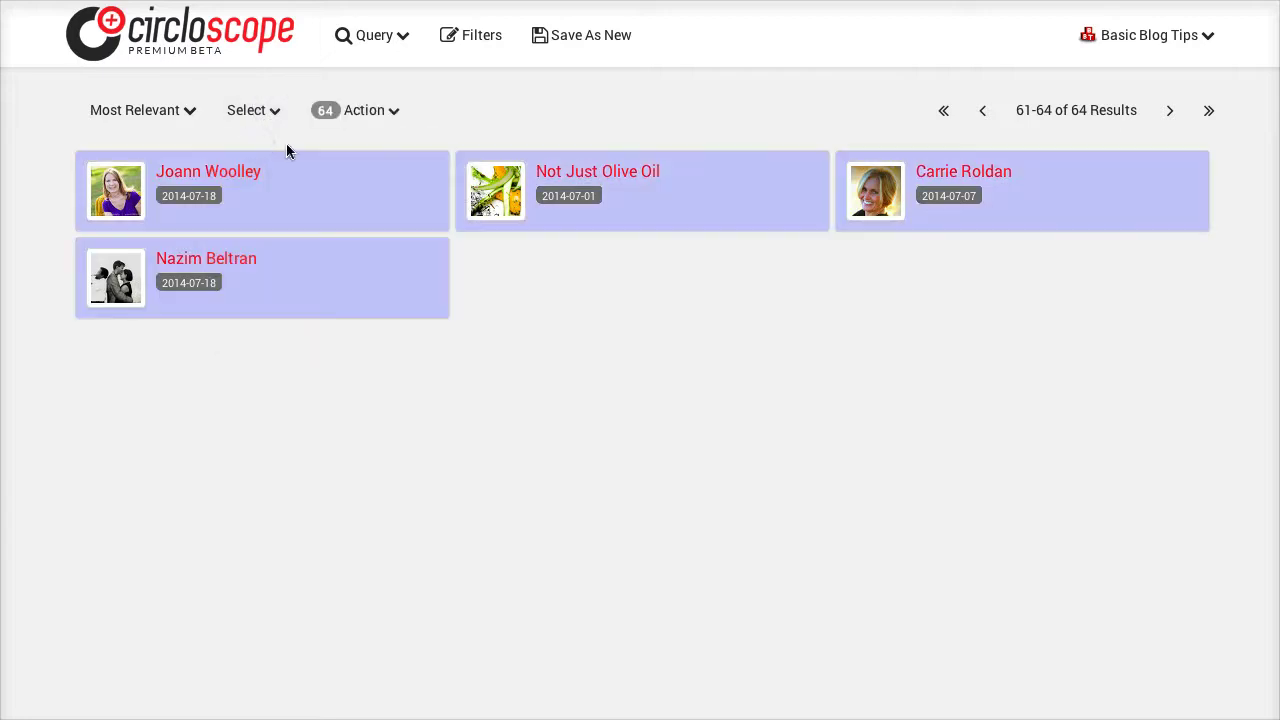
{"action": "left_click", "coordinate": [395, 112]}
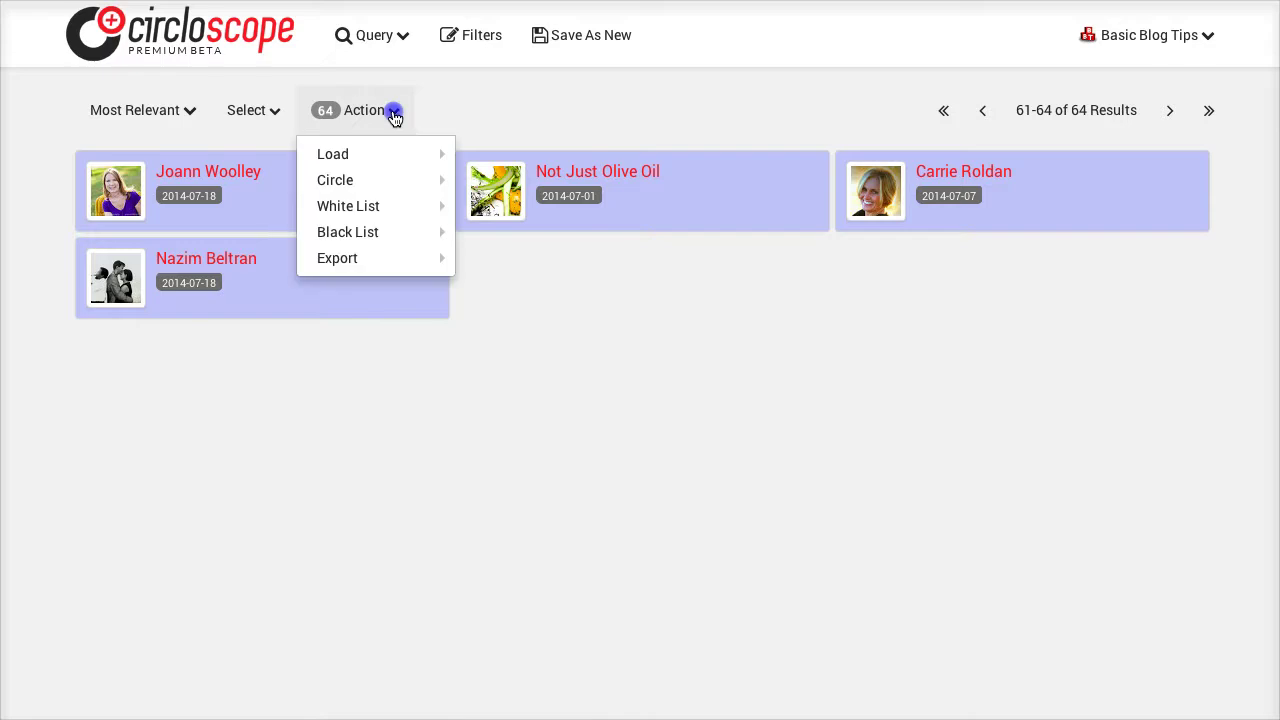
{"action": "mouse_move", "coordinate": [369, 180]}
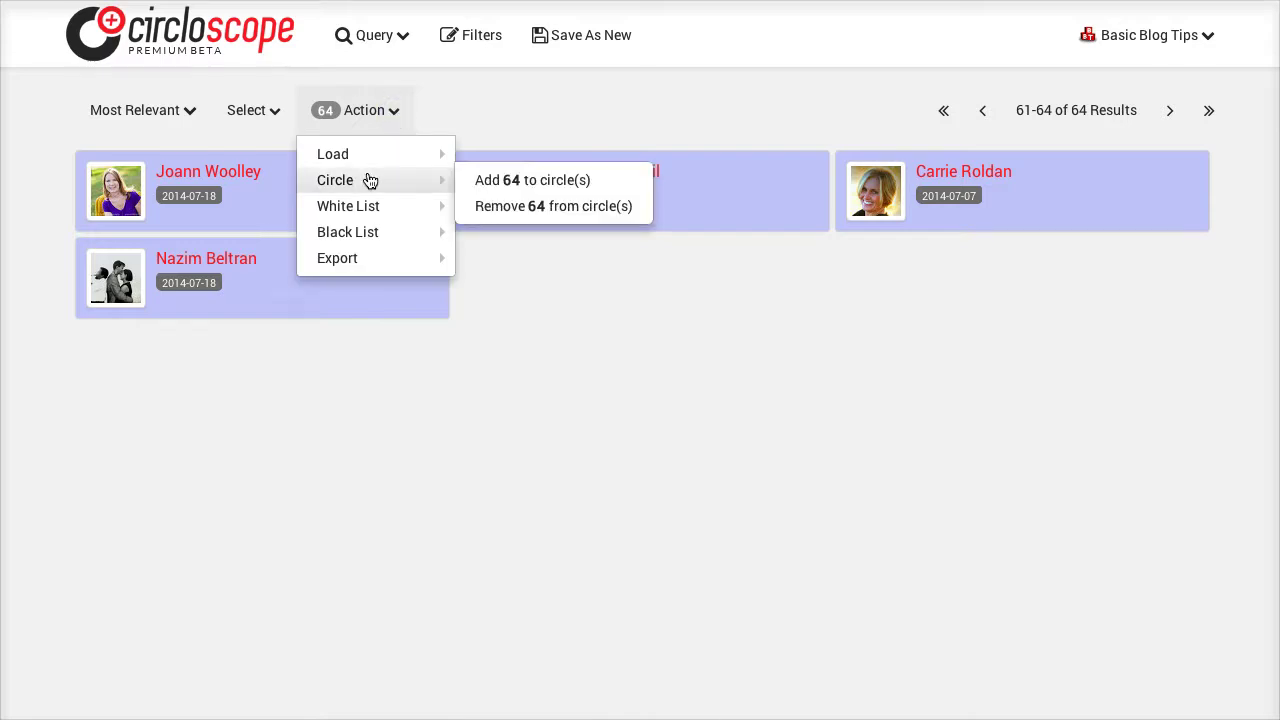
Add the 64 profiles to a new circle named 'Mia Connect Circle' and confirm
{"action": "left_click", "coordinate": [495, 189]}
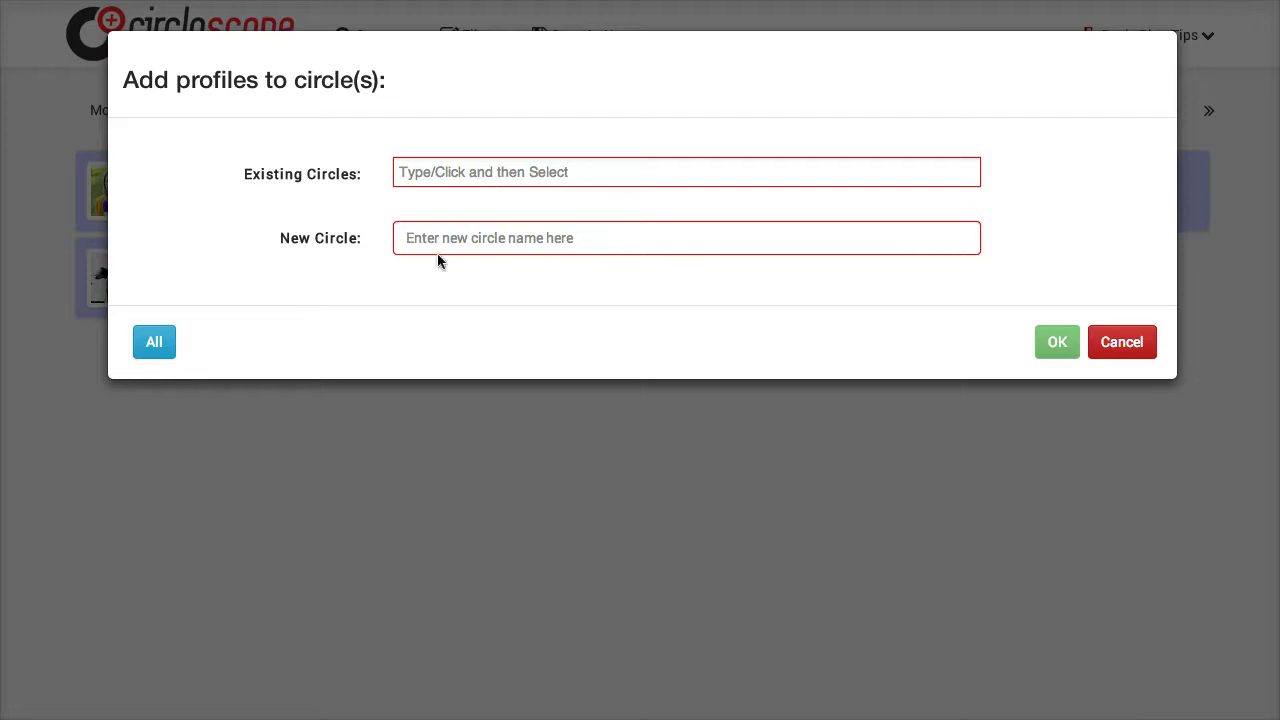
{"action": "left_click", "coordinate": [428, 242]}
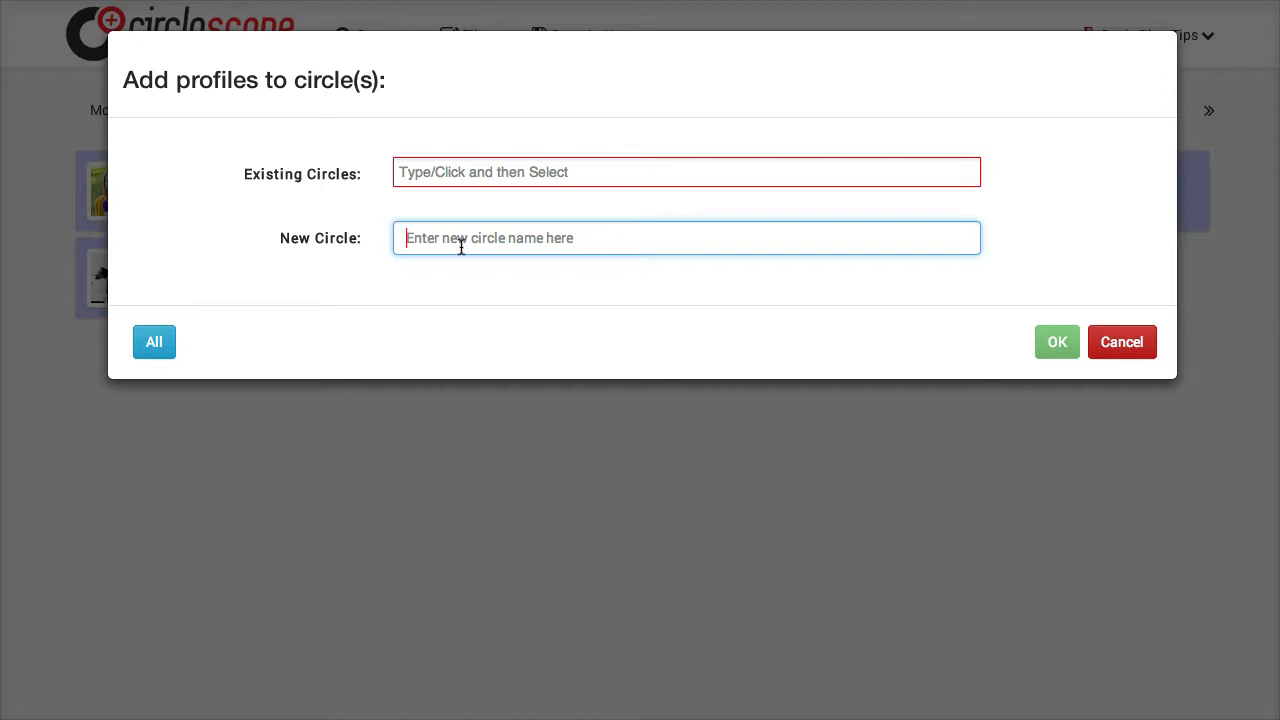
{"action": "type", "text": "Mia"}
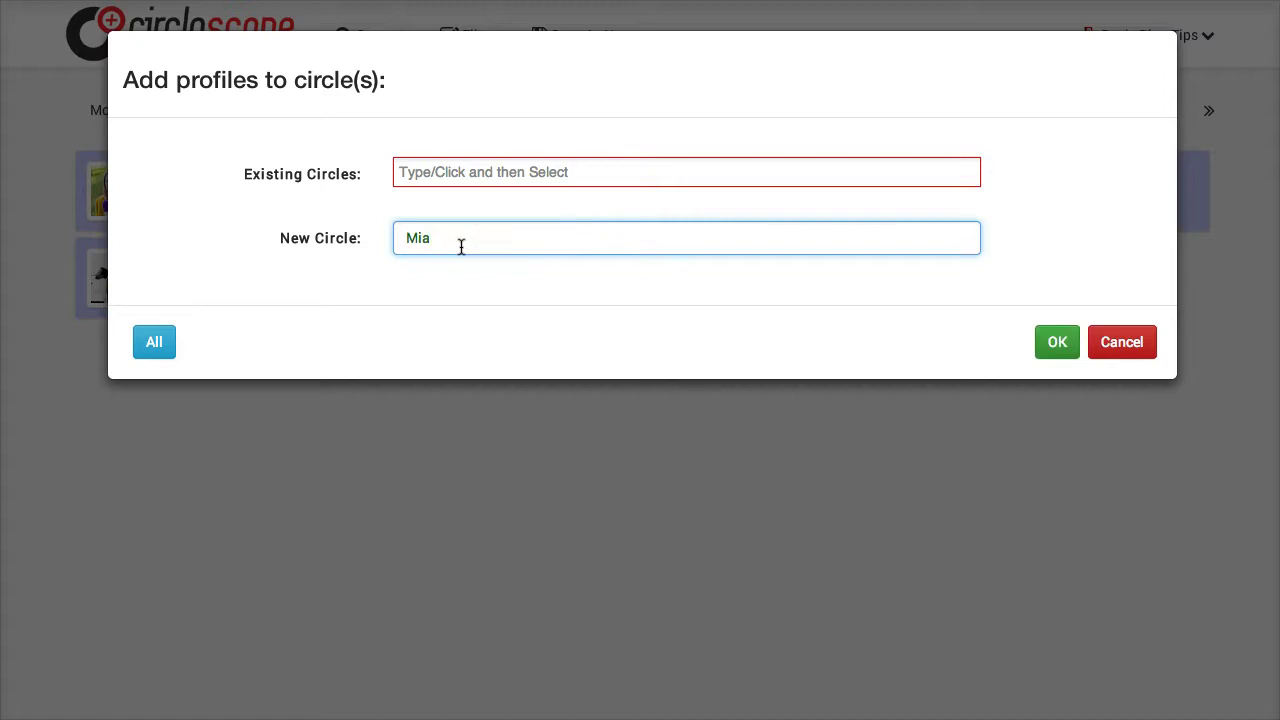
{"action": "type", "text": " Connect Circle"}
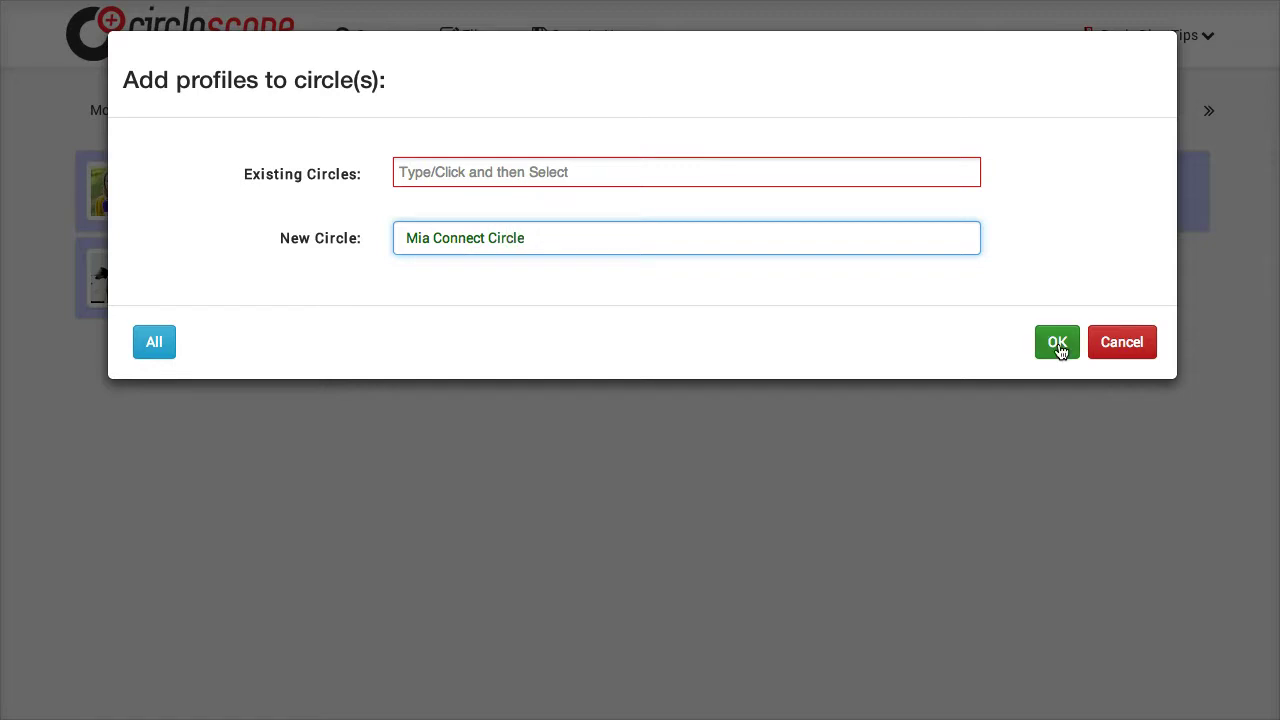
{"action": "left_click", "coordinate": [1055, 344]}
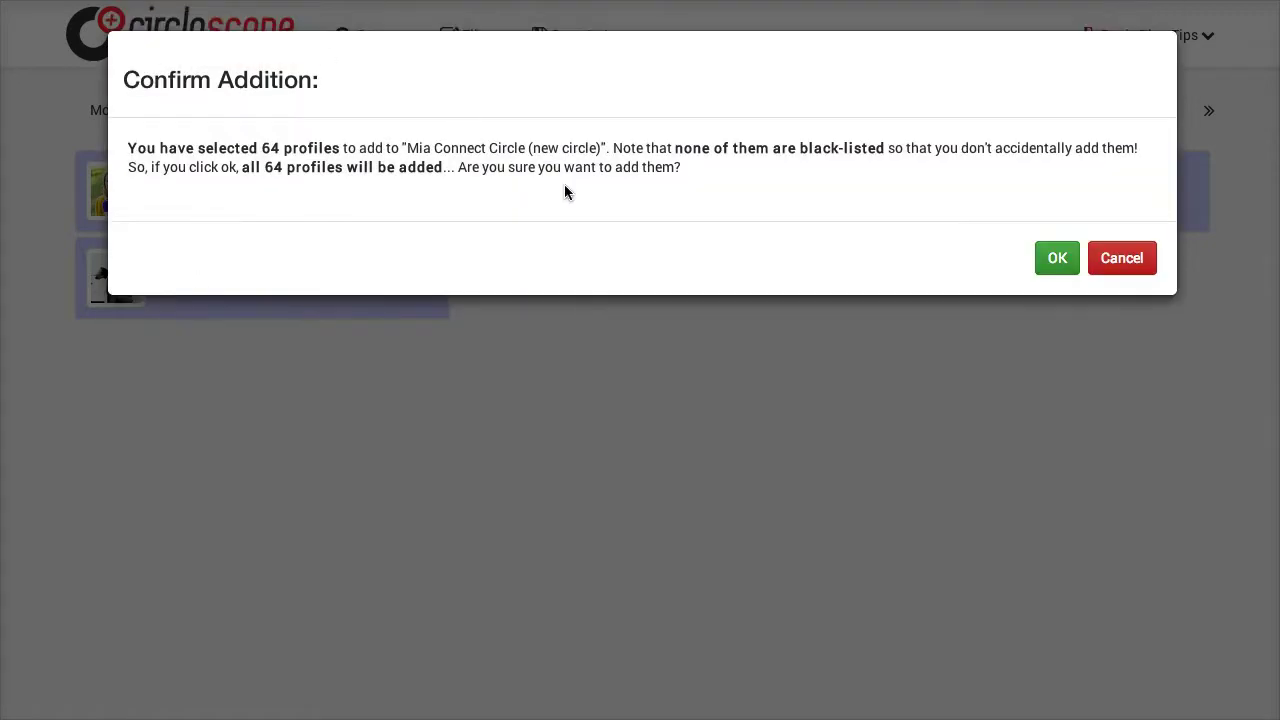
{"action": "left_click", "coordinate": [1052, 252]}
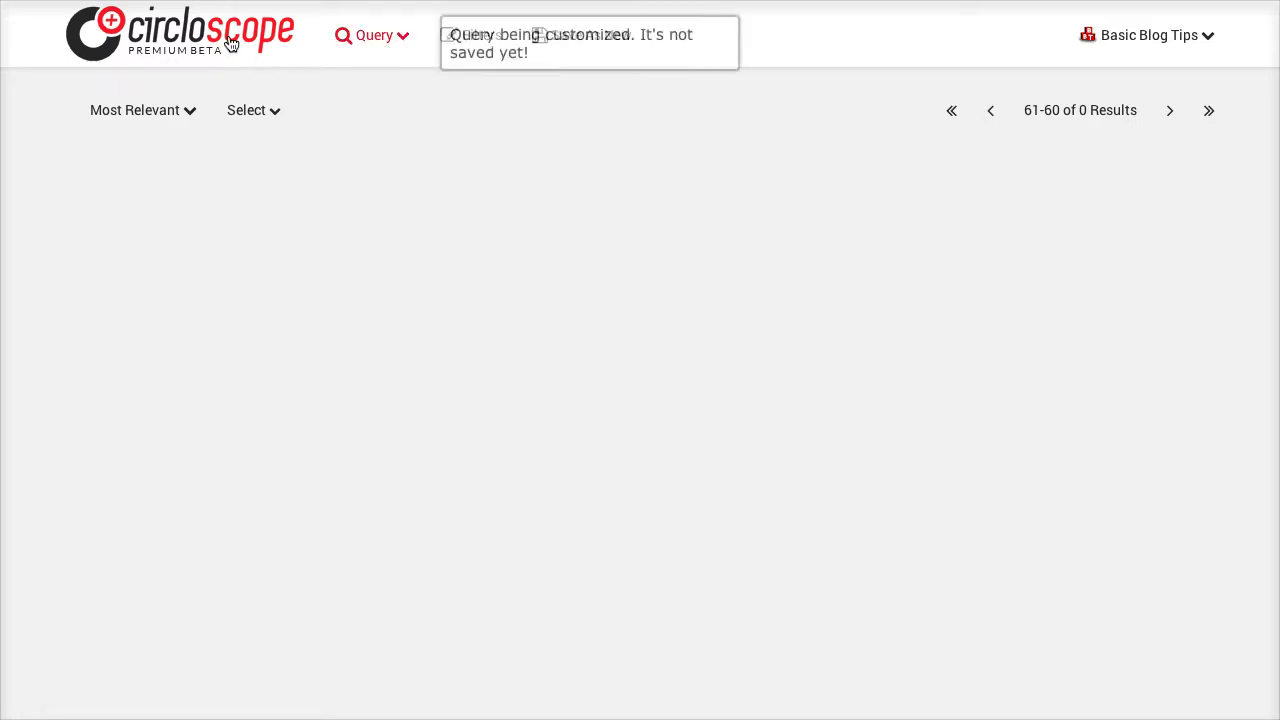
Return to the Basic Blog Tips dashboard via the logo, then open and close its filter-category menu
{"action": "left_click", "coordinate": [391, 49]}
{"action": "left_click", "coordinate": [436, 38]}
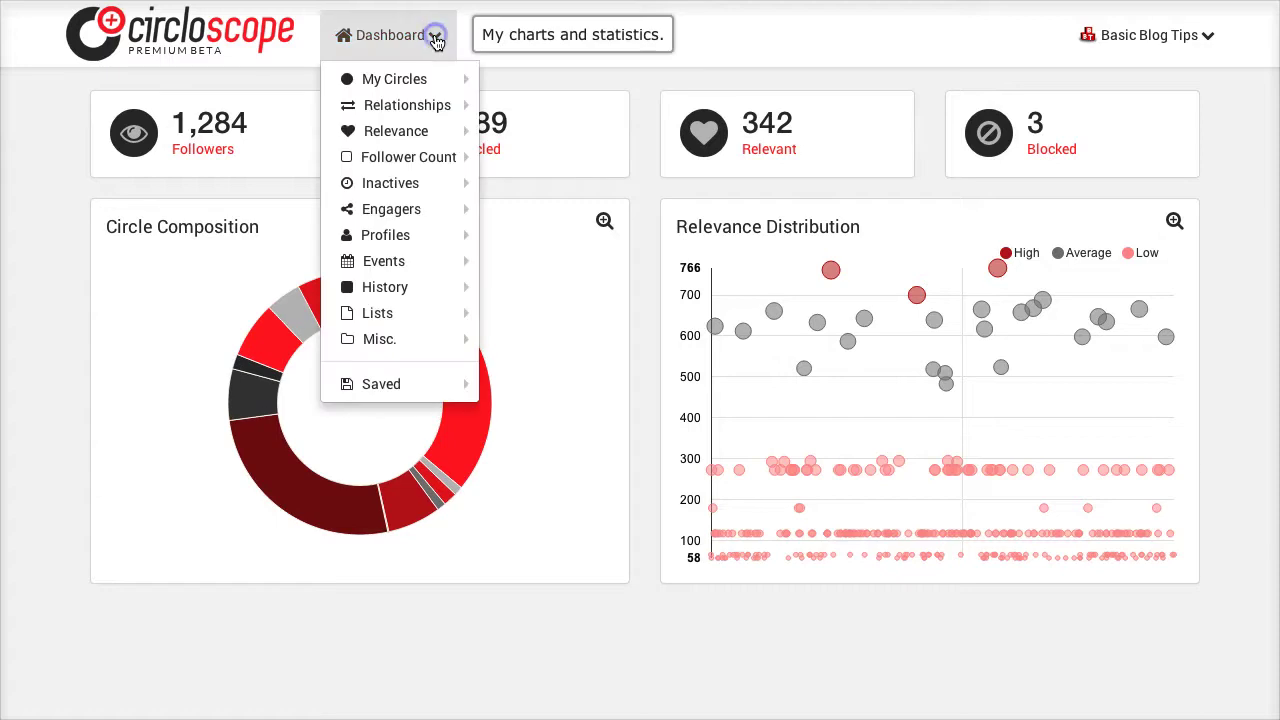
{"action": "mouse_move", "coordinate": [397, 263]}
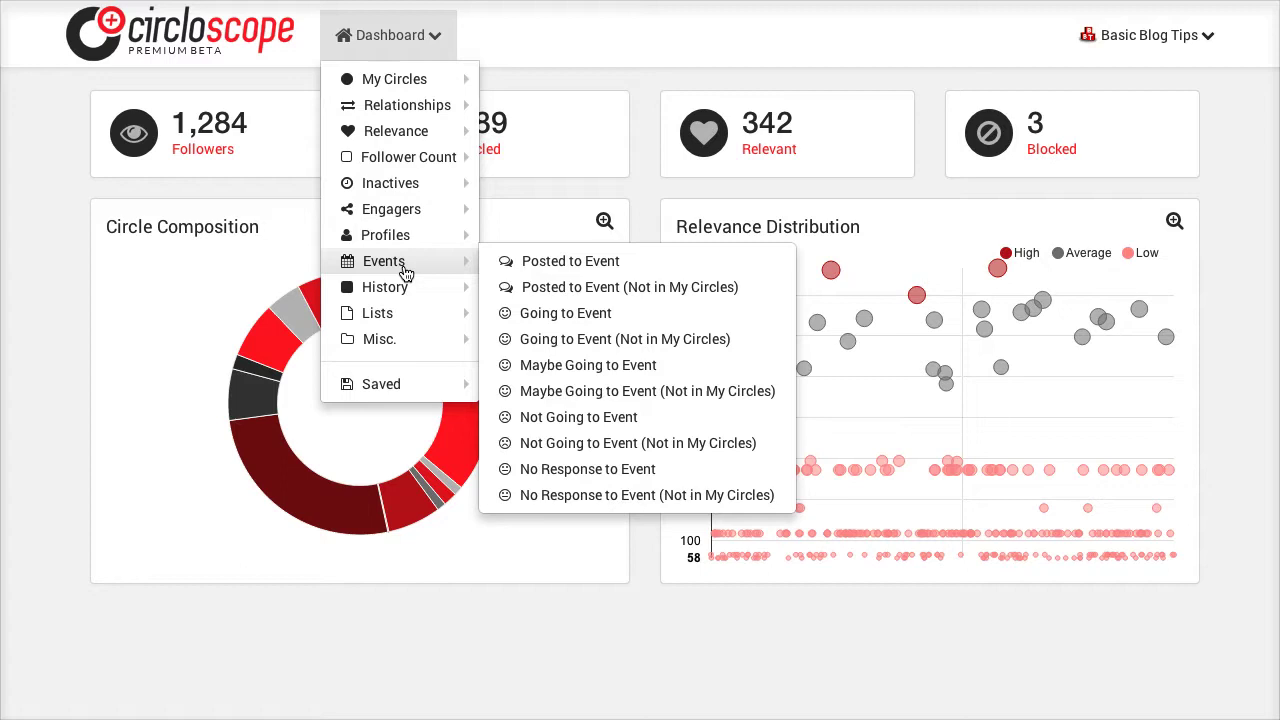
{"action": "left_click", "coordinate": [158, 640]}
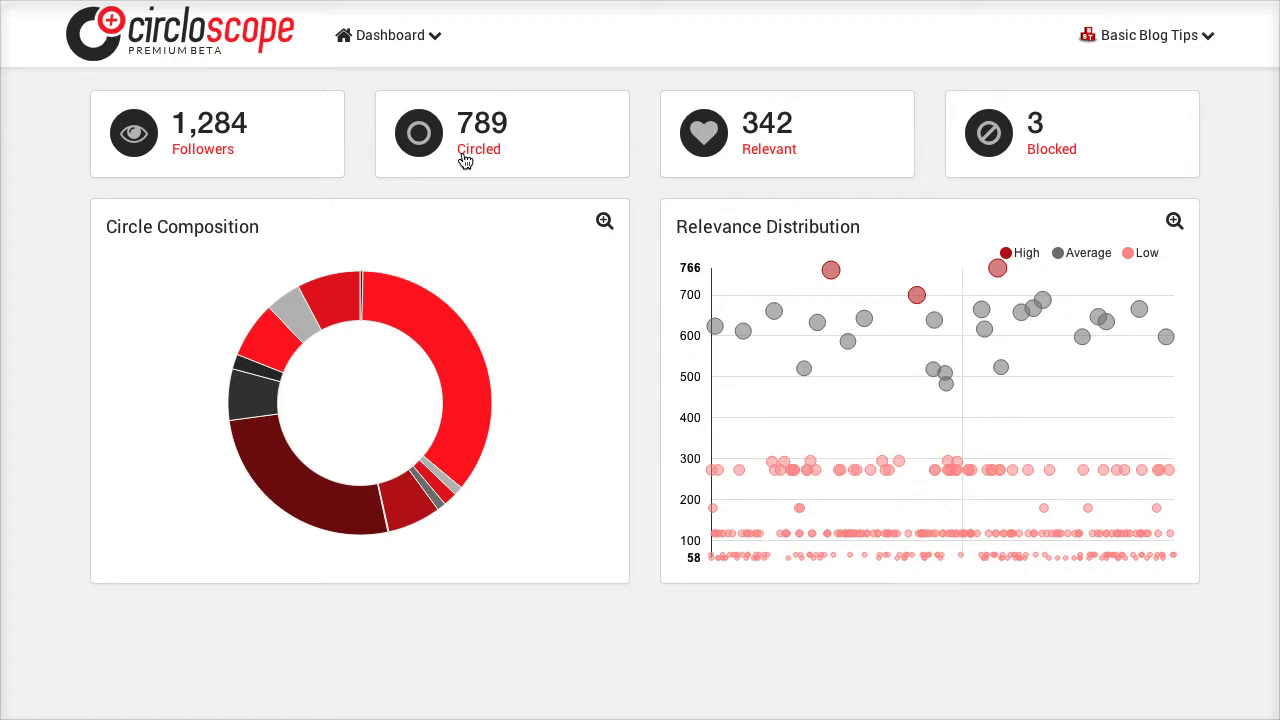
Browse the Dashboard menu's Relevance, Follower Count, My Circles and Relationships submenus
{"action": "left_click", "coordinate": [438, 37]}
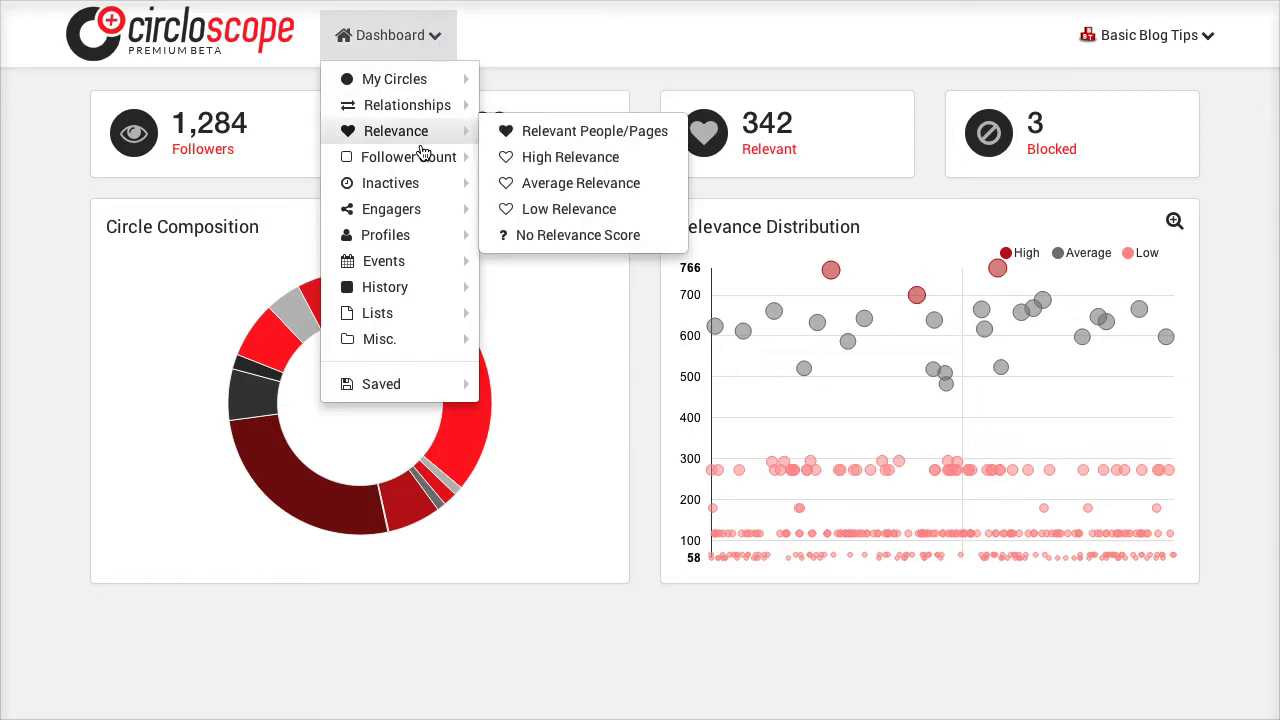
{"action": "mouse_move", "coordinate": [422, 152]}
{"action": "mouse_move", "coordinate": [421, 84]}
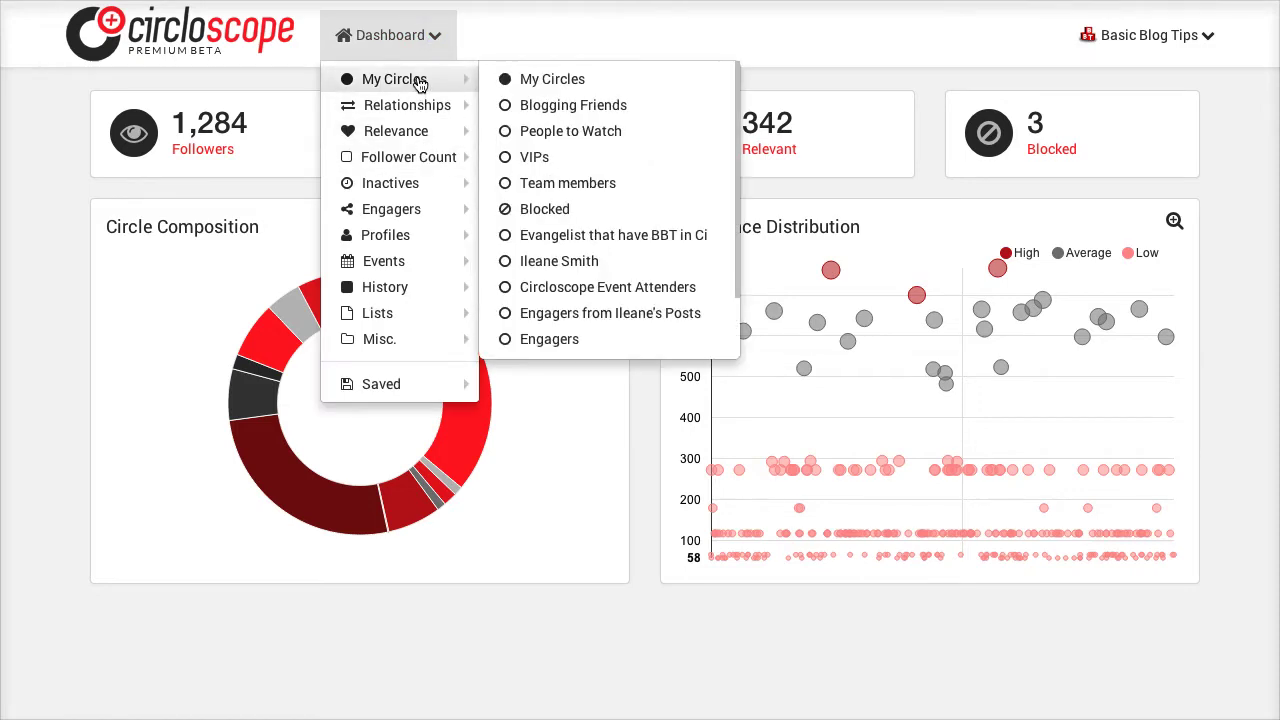
{"action": "mouse_move", "coordinate": [418, 106]}
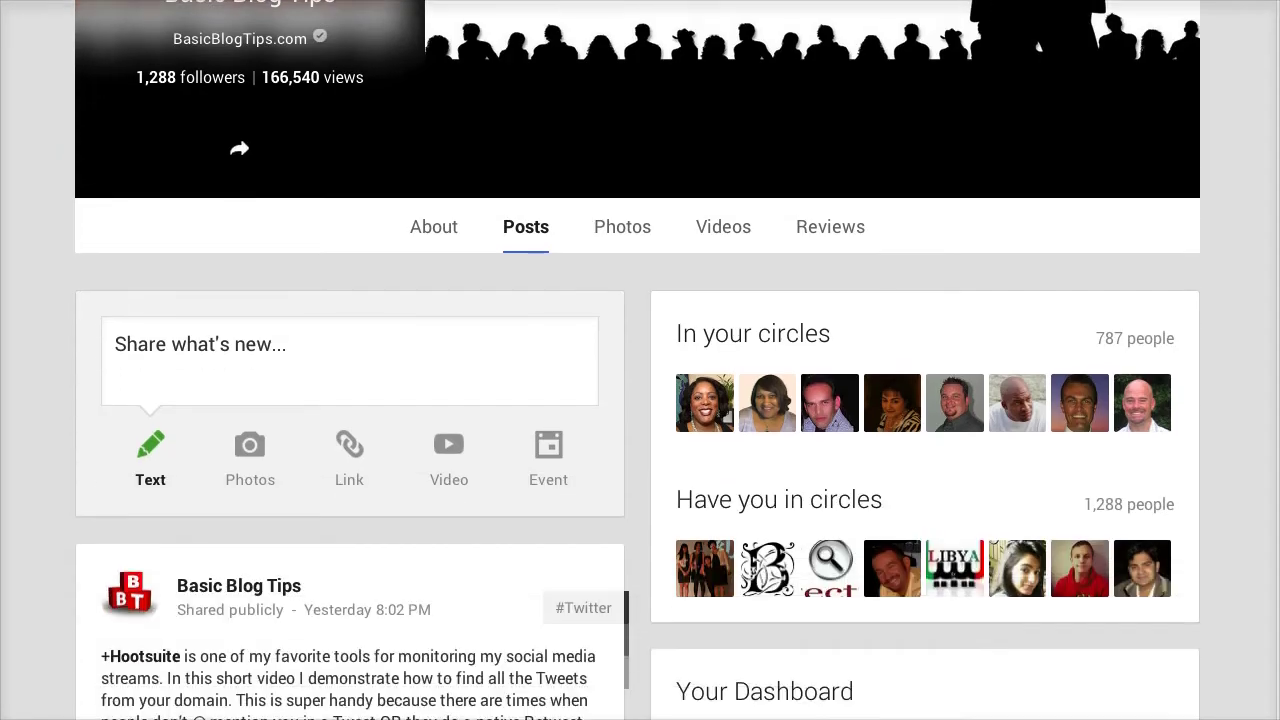
Scroll down through the recent posts on the Basic Blog Tips Google+ page
{"action": "scroll", "coordinate": [640, 360], "scroll_direction": "down", "scroll_amount": 7}
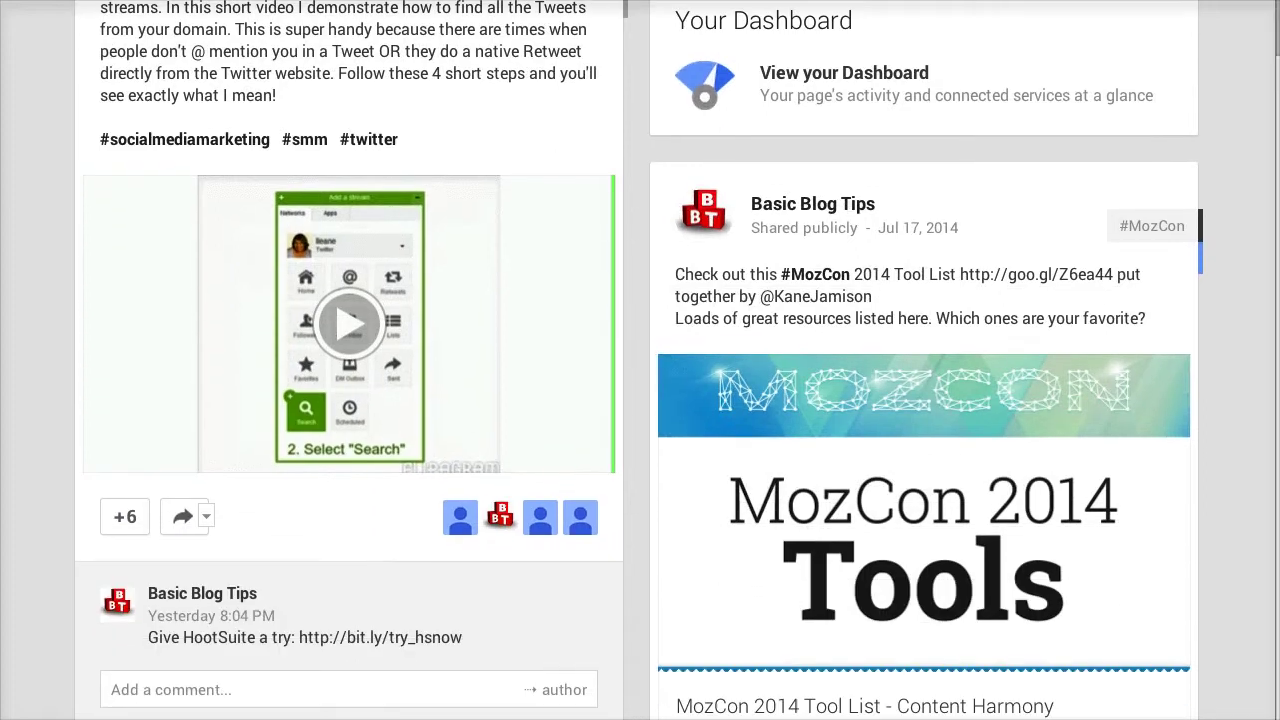
{"action": "scroll", "coordinate": [640, 360], "scroll_direction": "down", "scroll_amount": 1}
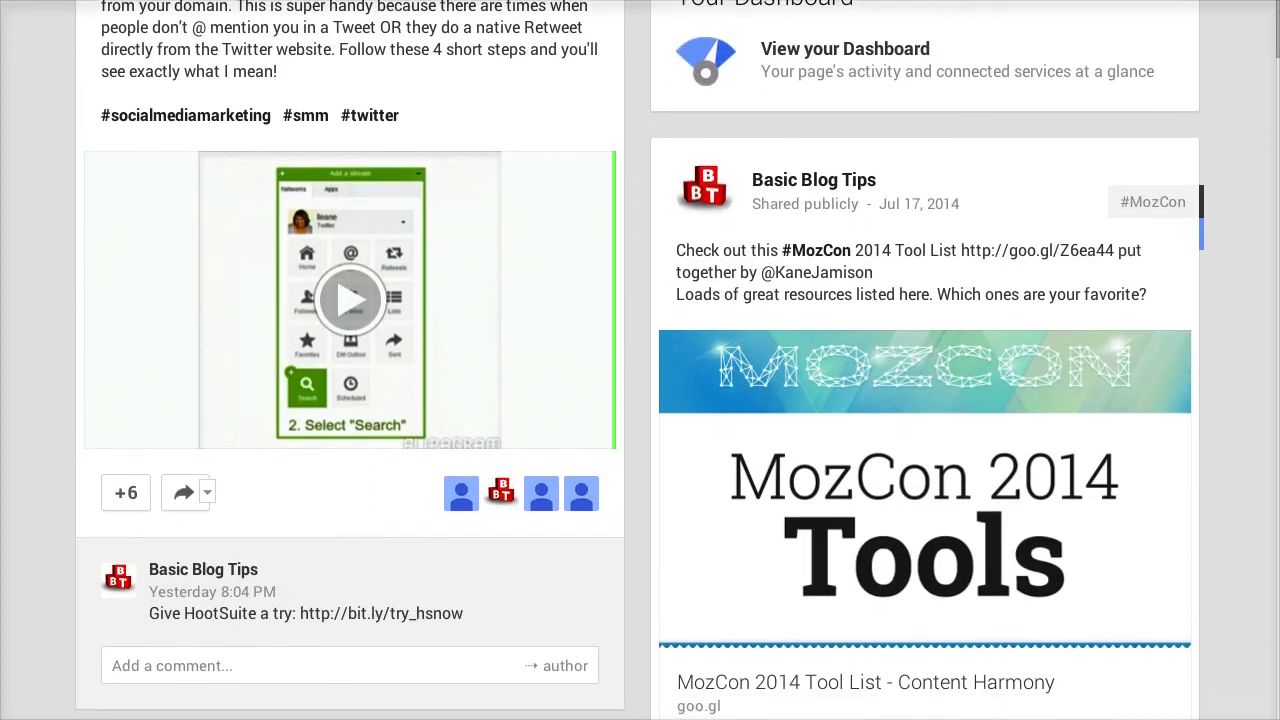
{"action": "scroll", "coordinate": [640, 360], "scroll_direction": "down", "scroll_amount": 2}
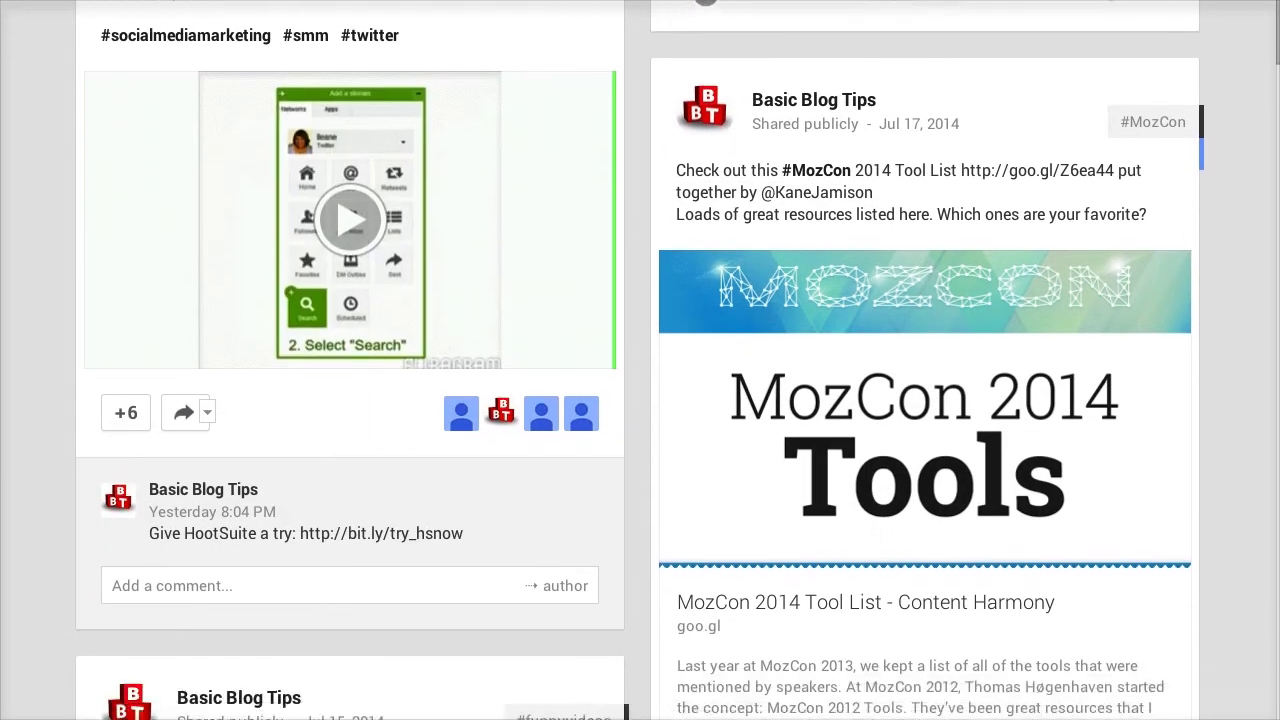
{"action": "scroll", "coordinate": [640, 360], "scroll_direction": "down", "scroll_amount": 1}
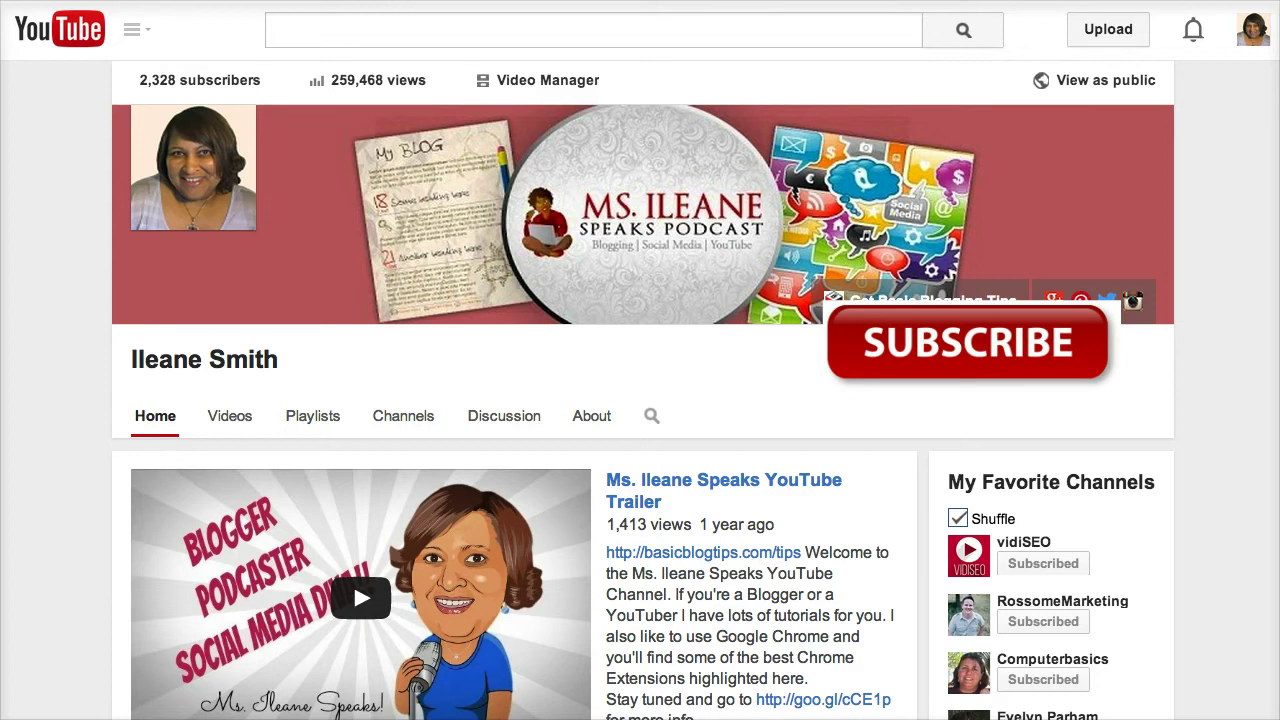
Scroll the YouTube channel page down to its Uploads list of videos
{"action": "scroll", "coordinate": [640, 390], "scroll_direction": "down", "scroll_amount": 5}
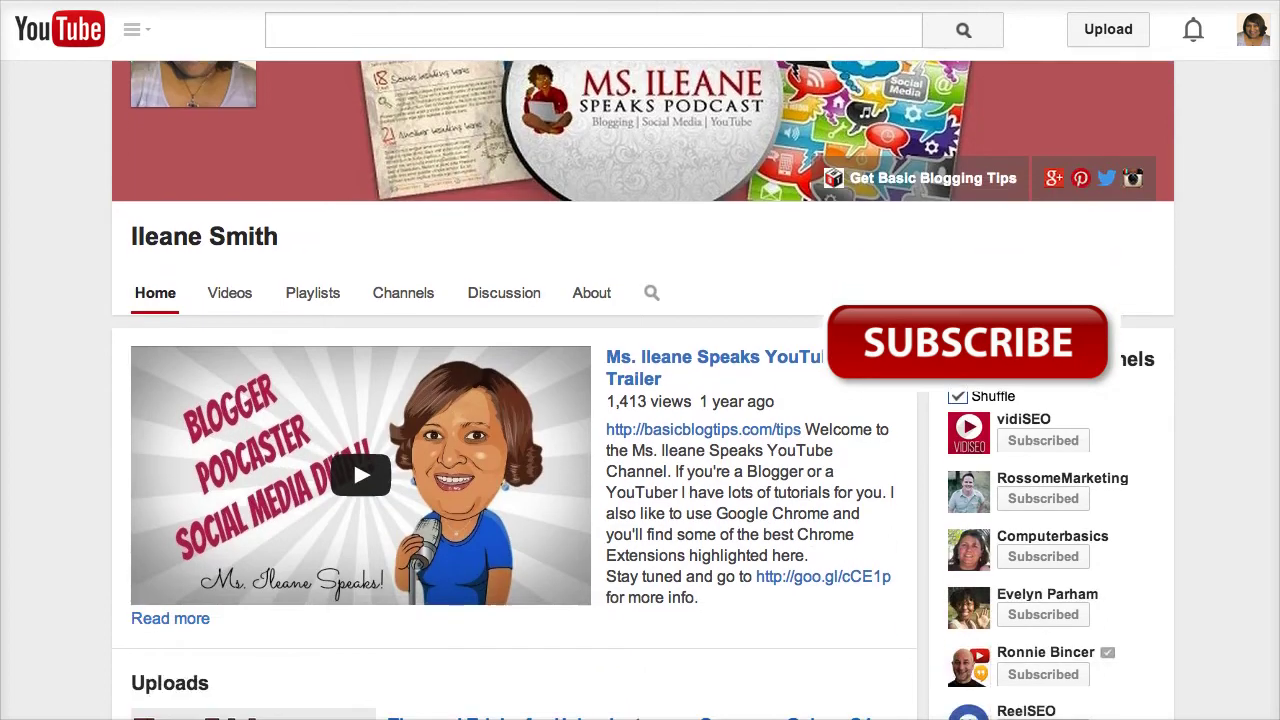
{"action": "scroll", "coordinate": [640, 416], "scroll_direction": "down", "scroll_amount": 3}
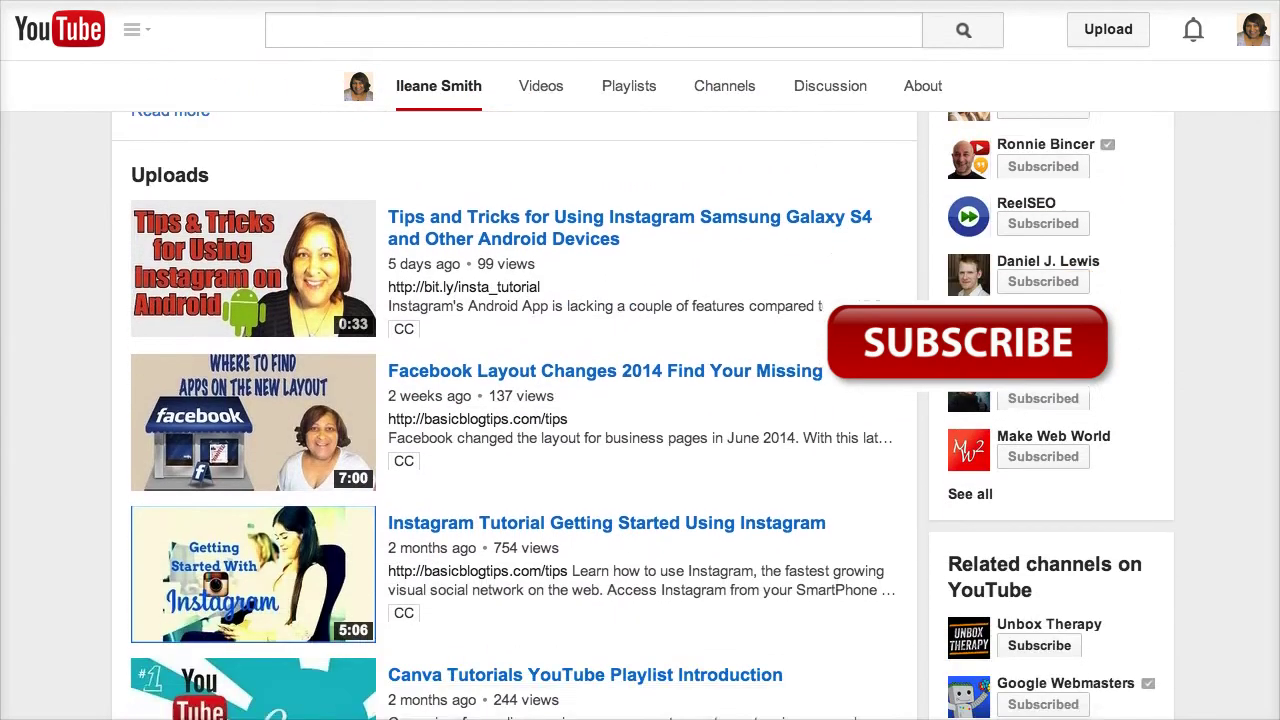
{"action": "scroll", "coordinate": [652, 416], "scroll_direction": "up", "scroll_amount": 1}
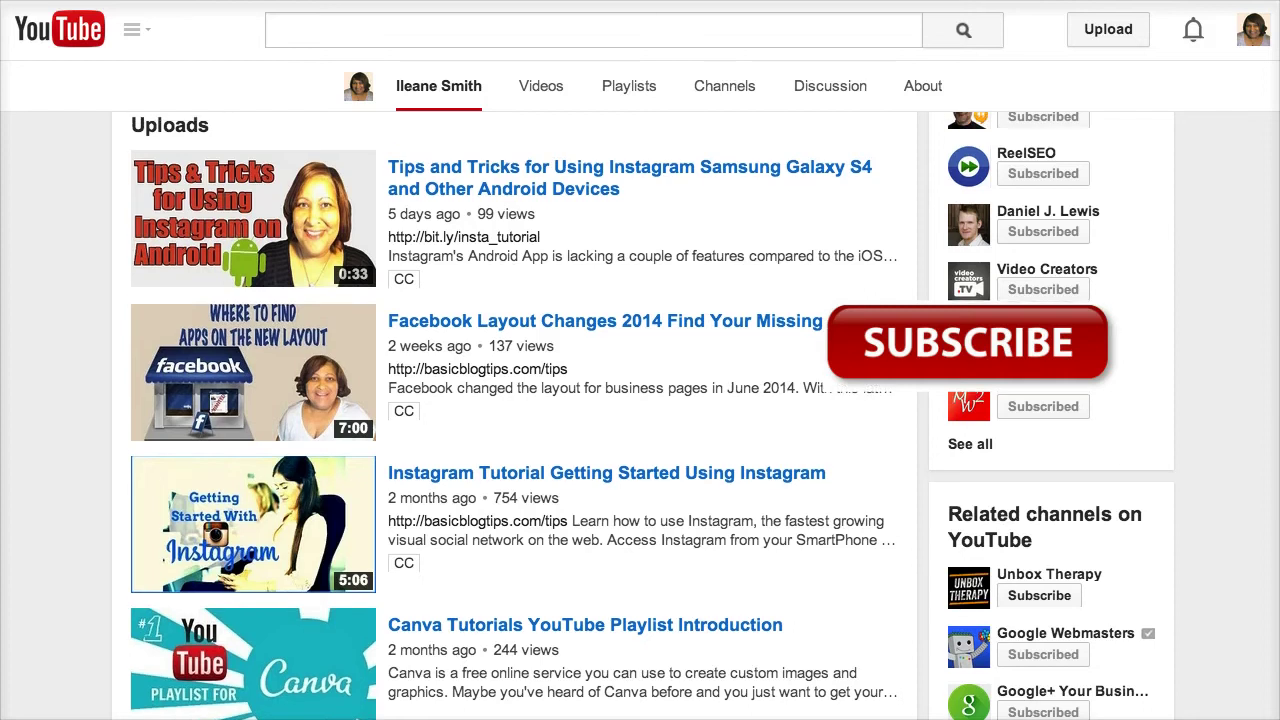